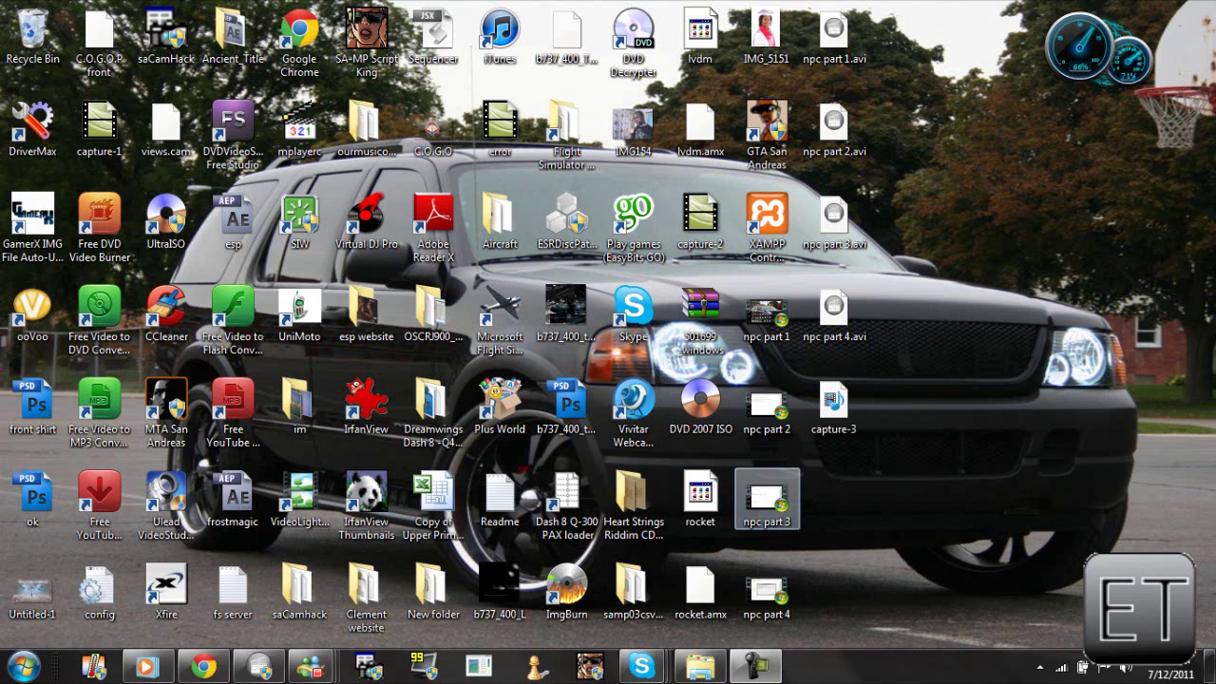
Step: Select the texture.esp archive in the b737_400 window's omit folder, then reveal the desktop
mouse_move(700, 667)
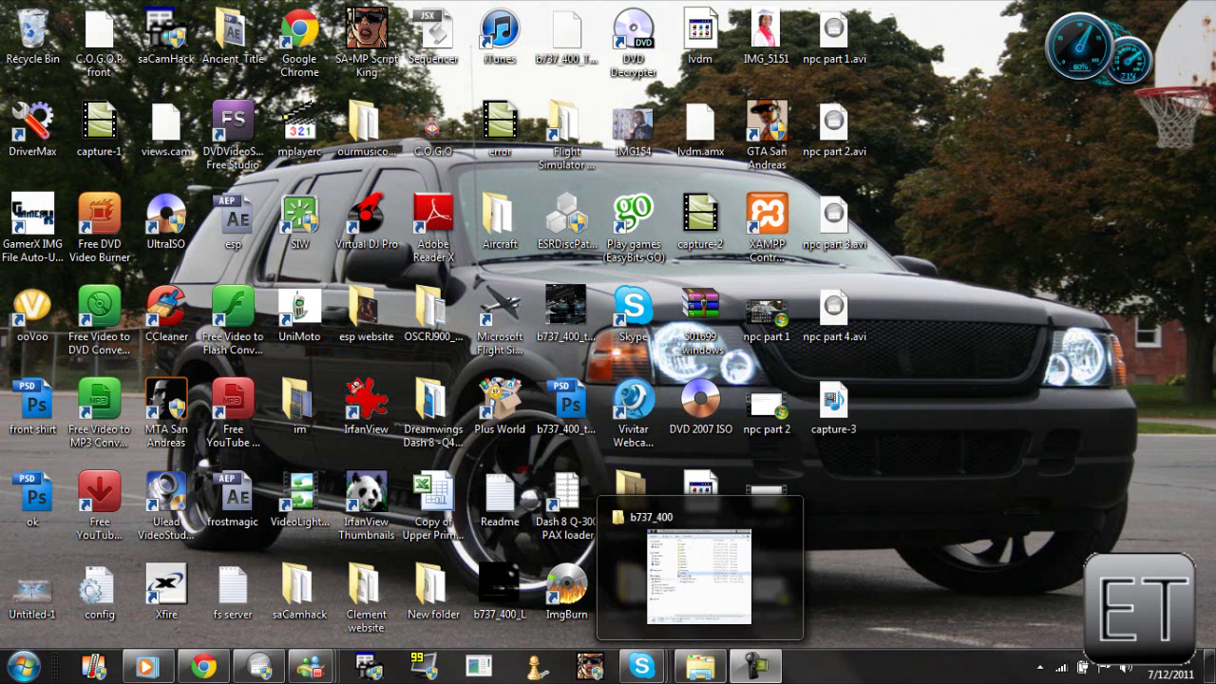
click(774, 519)
double_click(233, 143)
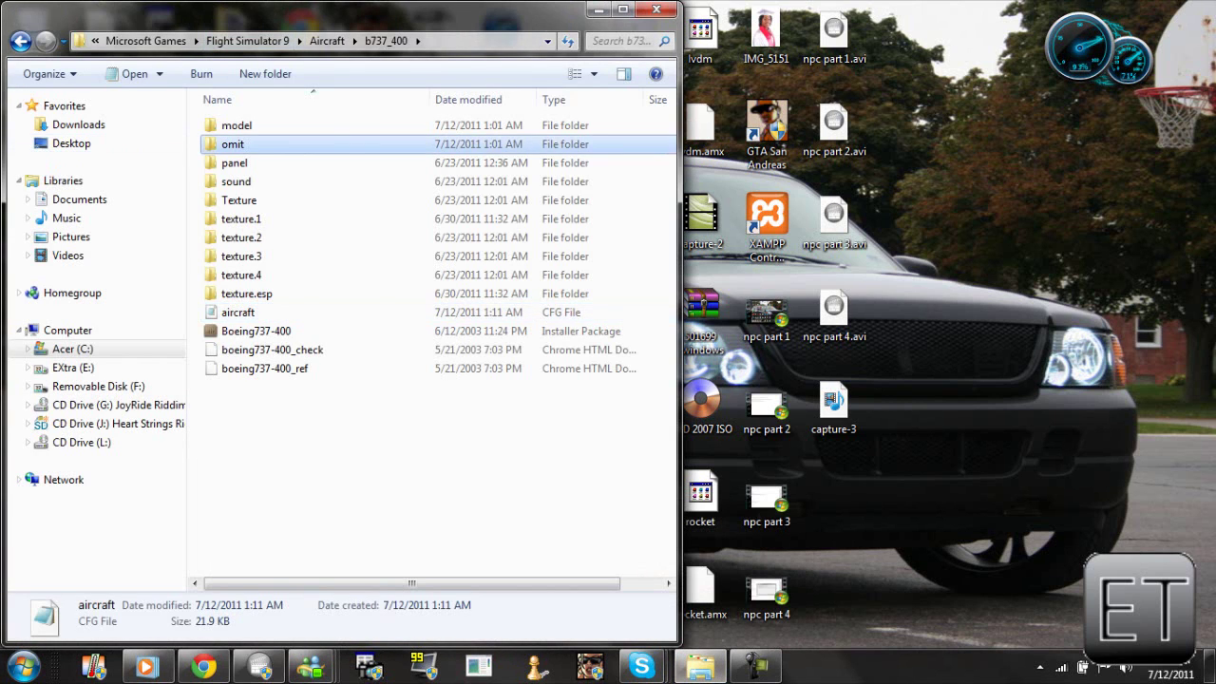
click(233, 144)
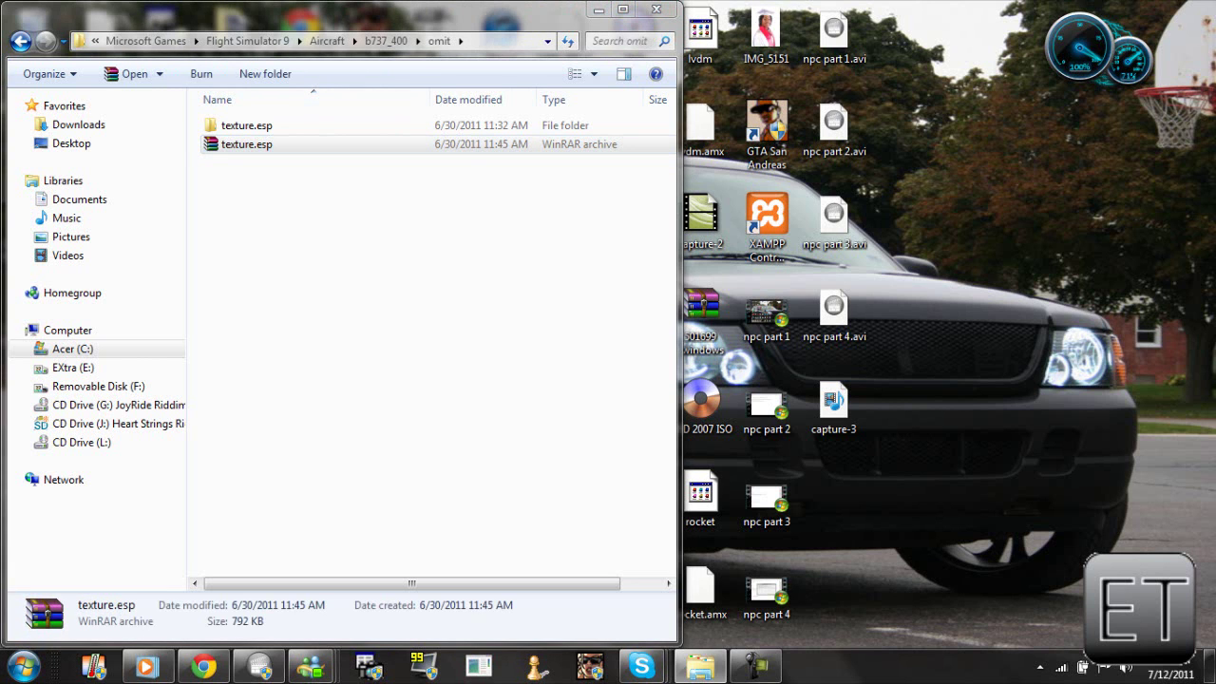
click(599, 10)
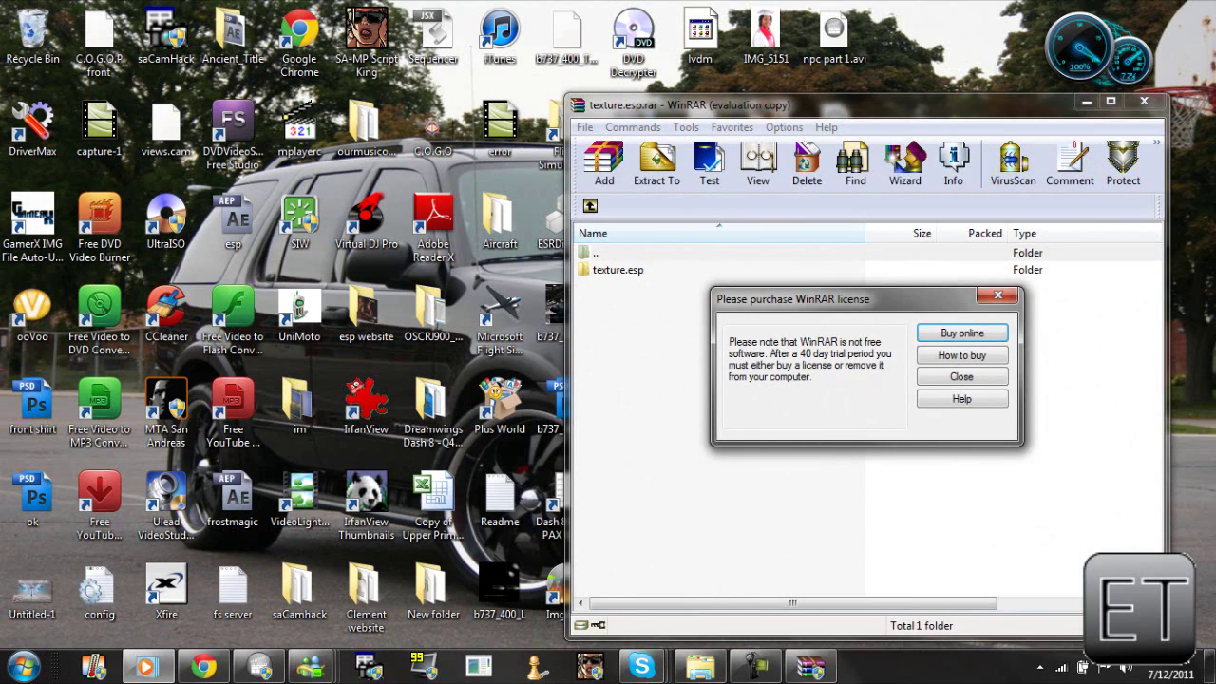
Step: Dismiss WinRAR's licence reminder, select the seven files inside texture.esp, and minimize WinRAR
click(961, 376)
drag(807, 105, 563, 107)
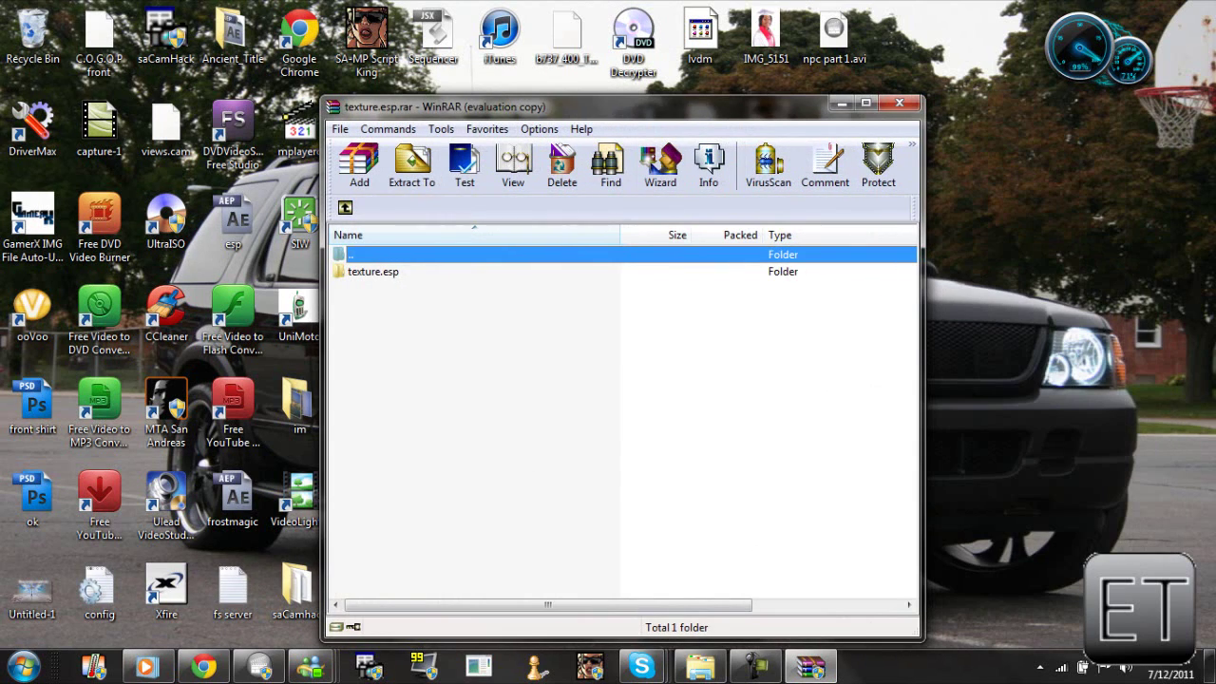
key(Down)
key(Return)
key(ctrl+a)
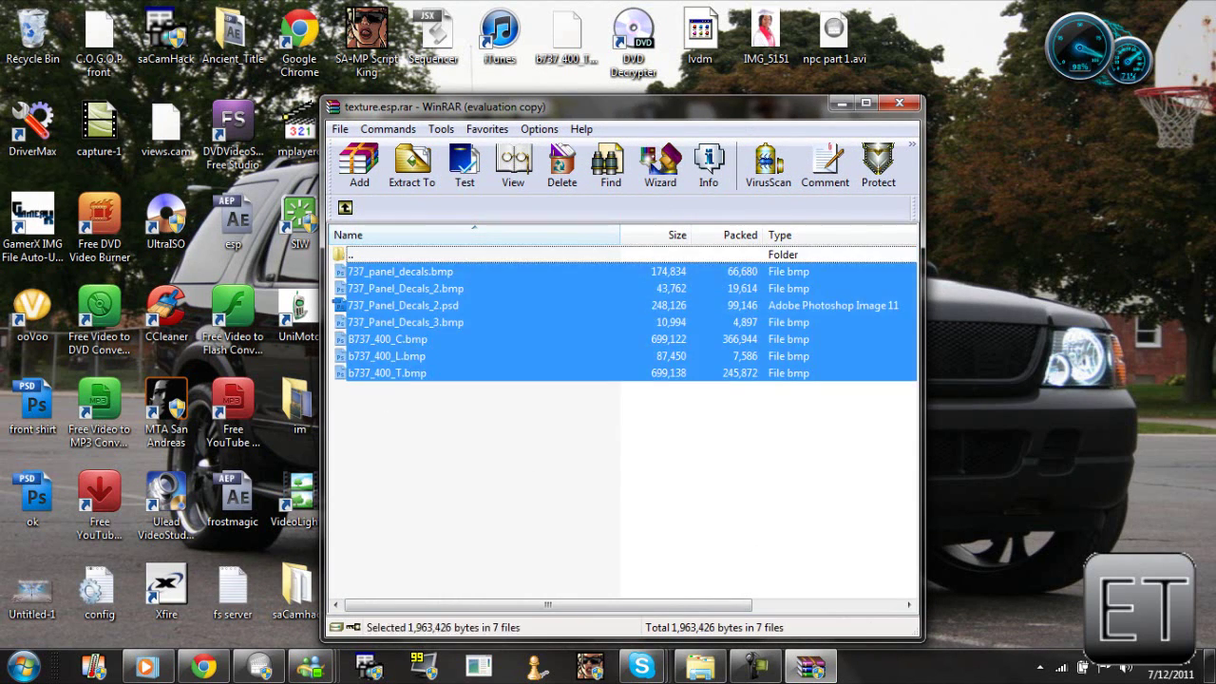
key(BackSpace)
drag(563, 106, 563, 56)
click(842, 53)
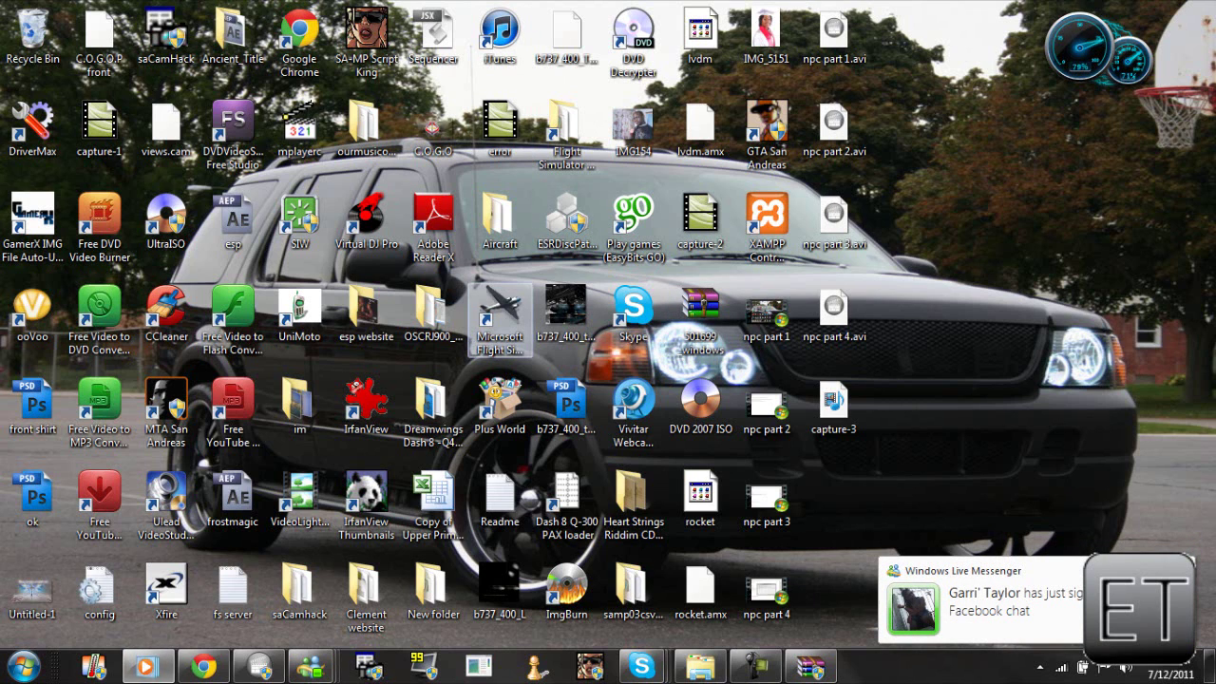
Step: Go from the Flight Simulator shortcut's file location to Aircraft\b737_400 and restore the texture.esp.rar window
right_click(501, 313)
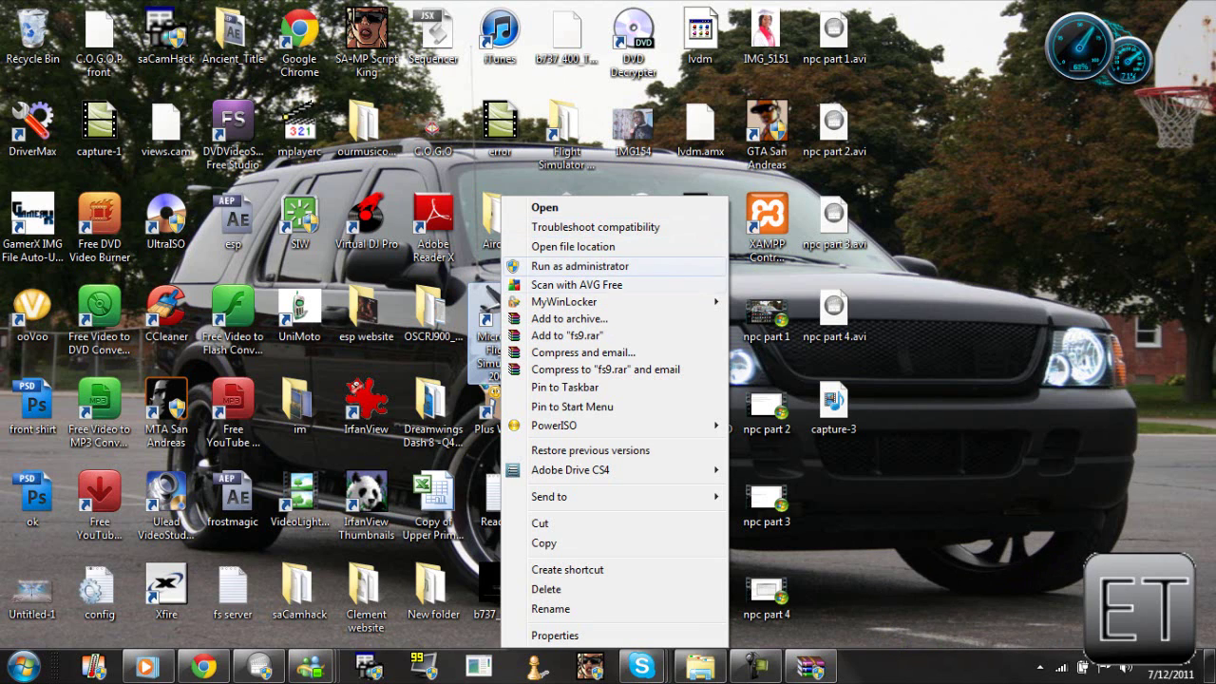
click(572, 247)
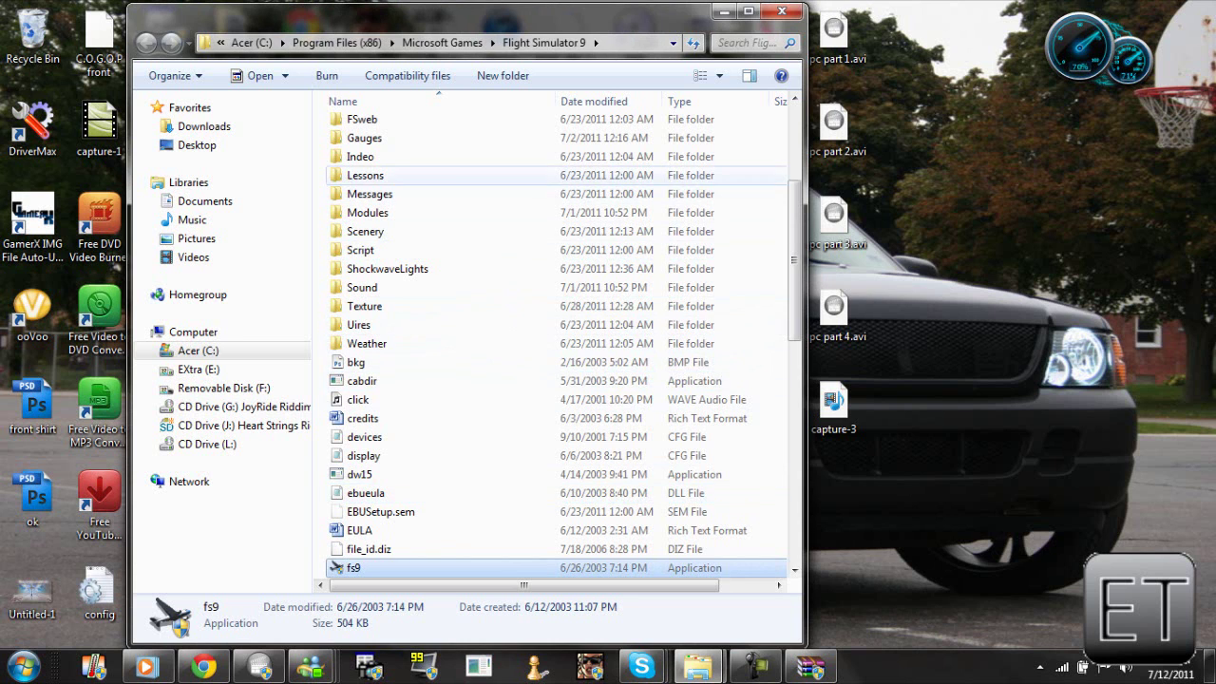
scroll(427, 181, up, 4)
double_click(366, 184)
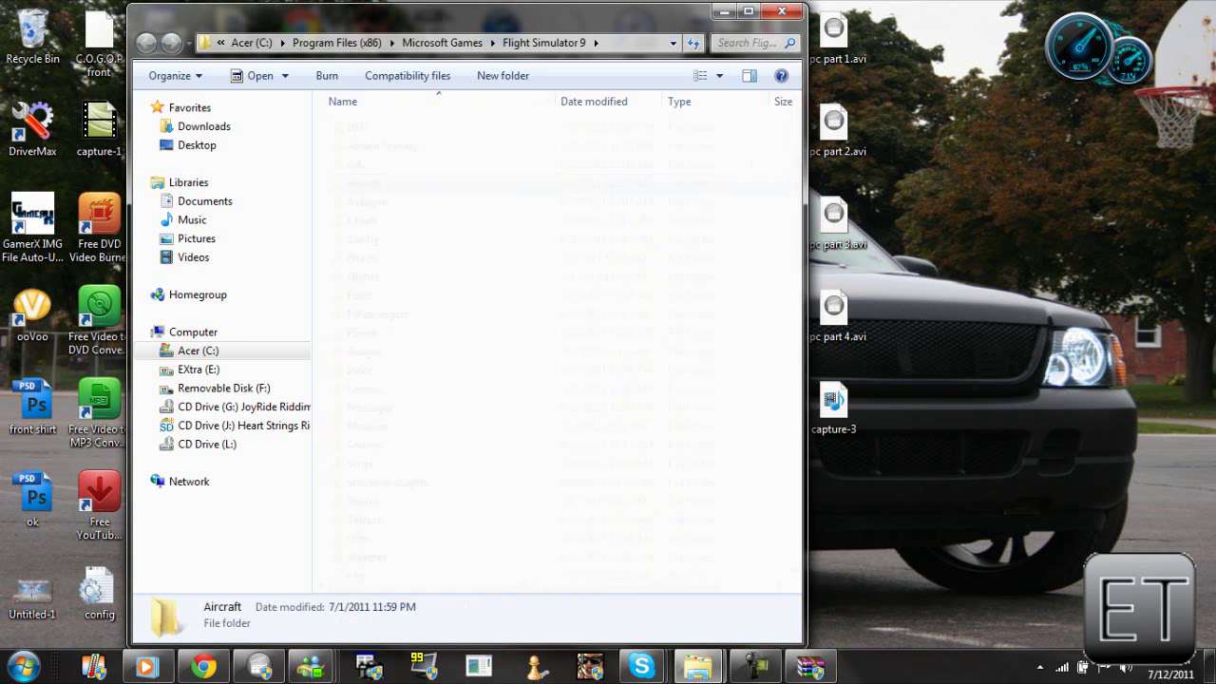
double_click(366, 127)
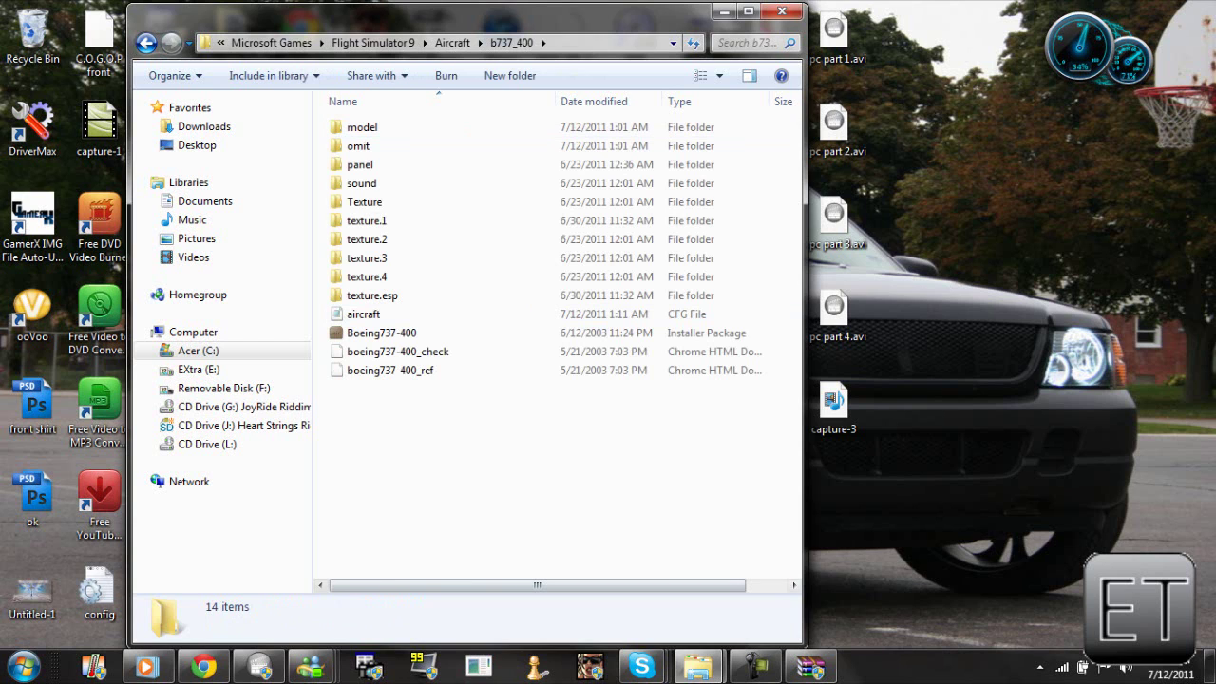
click(810, 668)
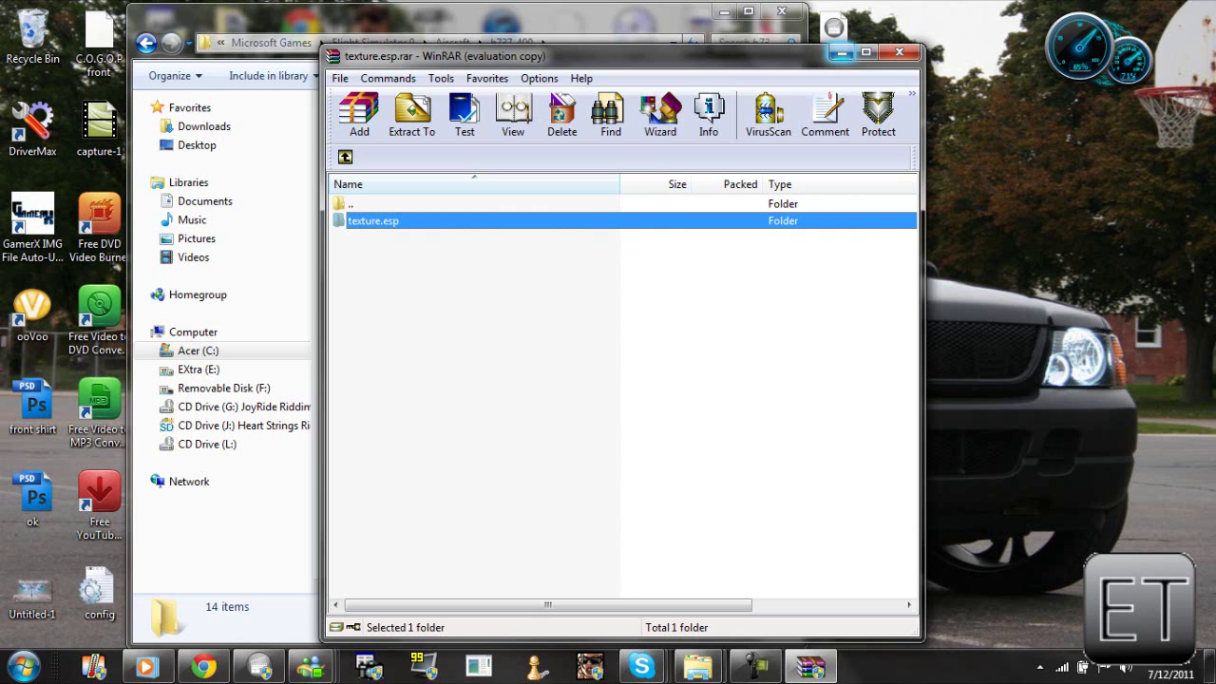
Step: Extract texture.esp from WinRAR into b737_400, replacing the existing folder and files, and close WinRAR
click(840, 52)
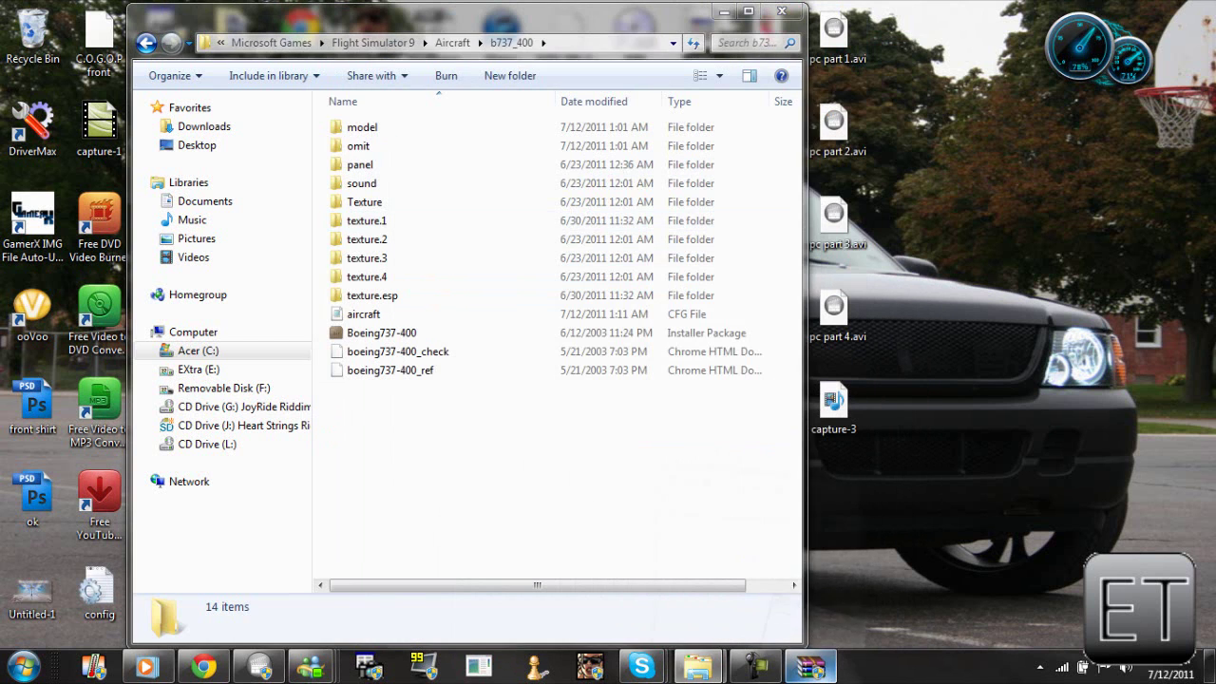
click(811, 667)
drag(570, 70, 897, 68)
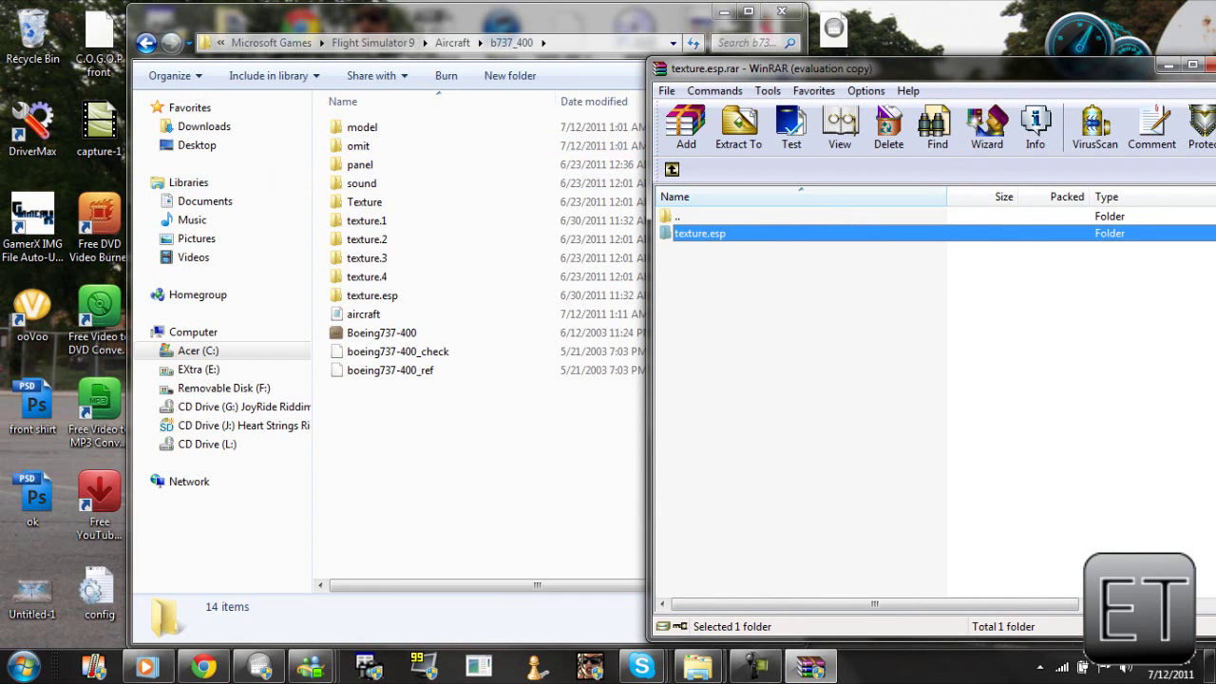
drag(700, 232, 475, 456)
key(Return)
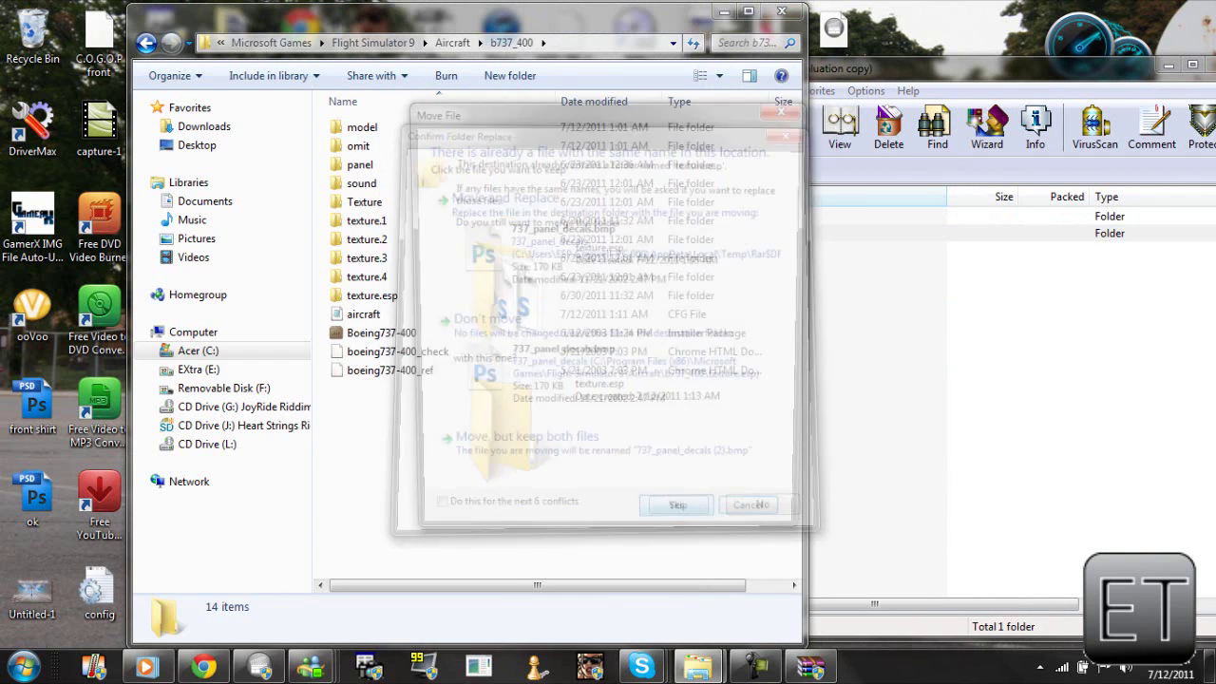
key(Return)
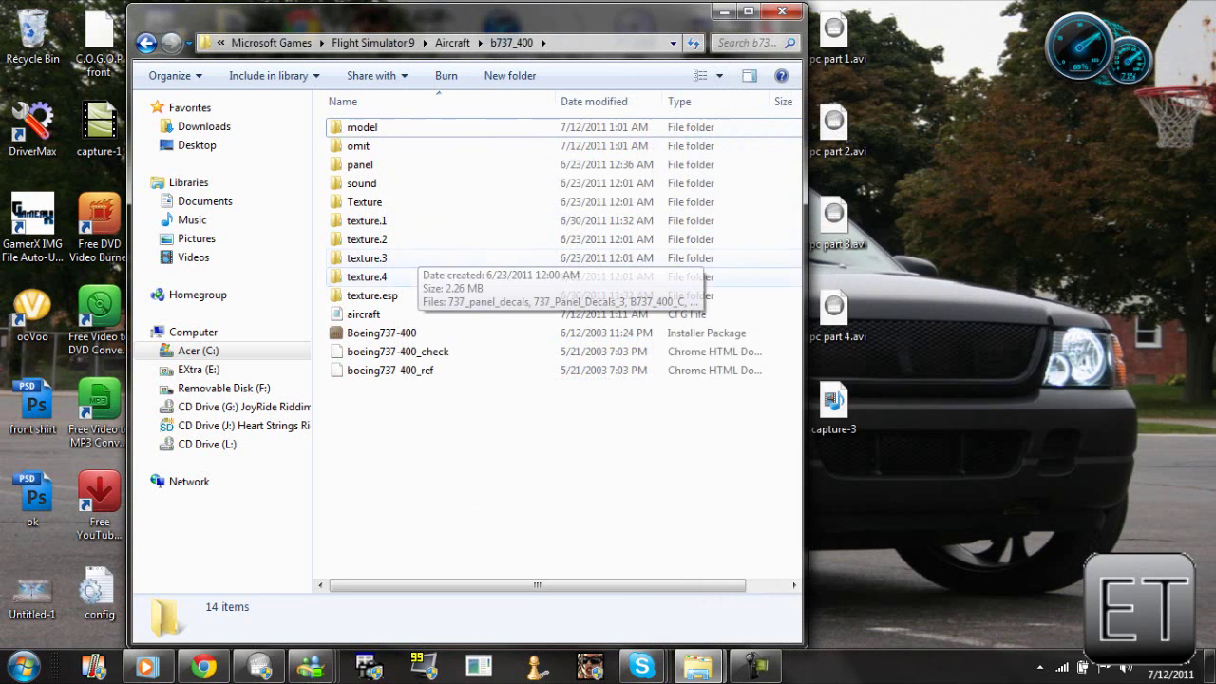
click(372, 295)
Step: Check the extracted texture.esp folder's files, then open aircraft.cfg in Notepad
key(Return)
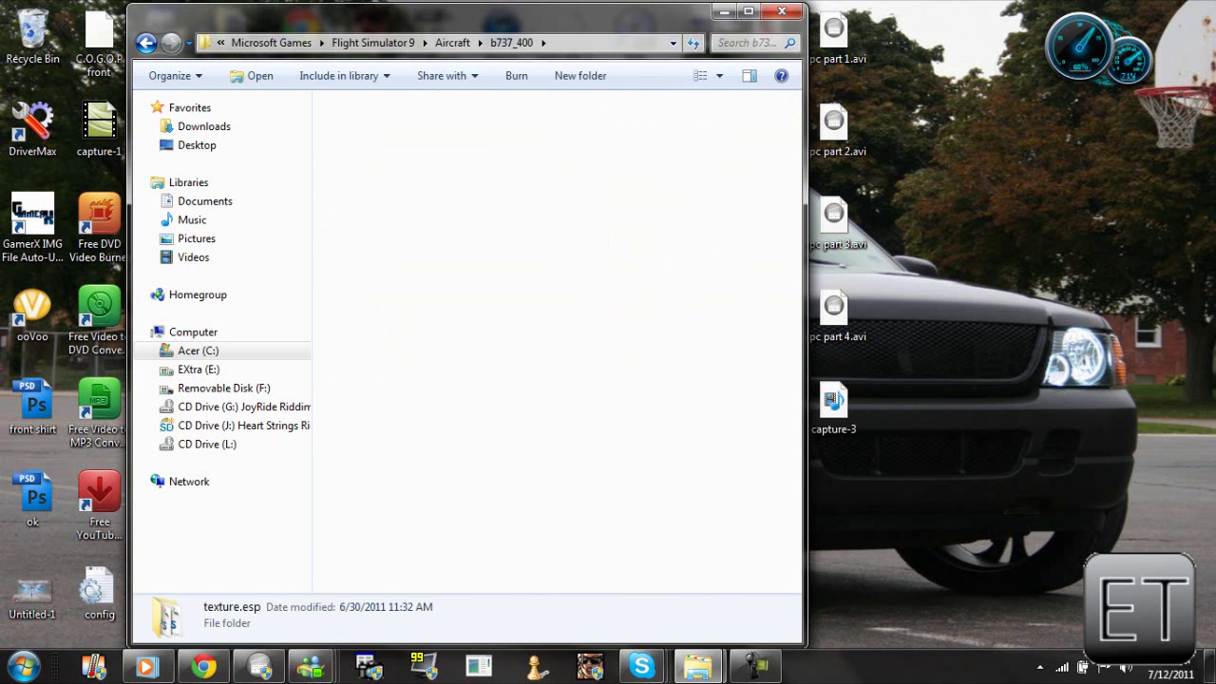
key(BackSpace)
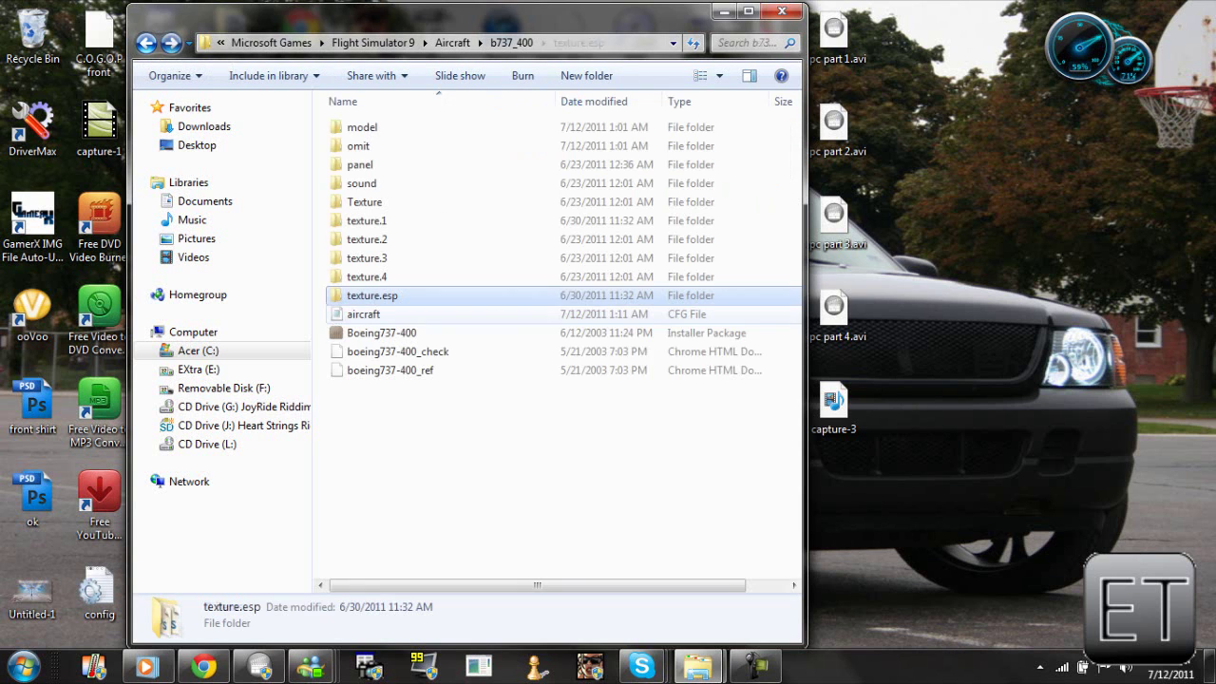
key(Down)
key(Return)
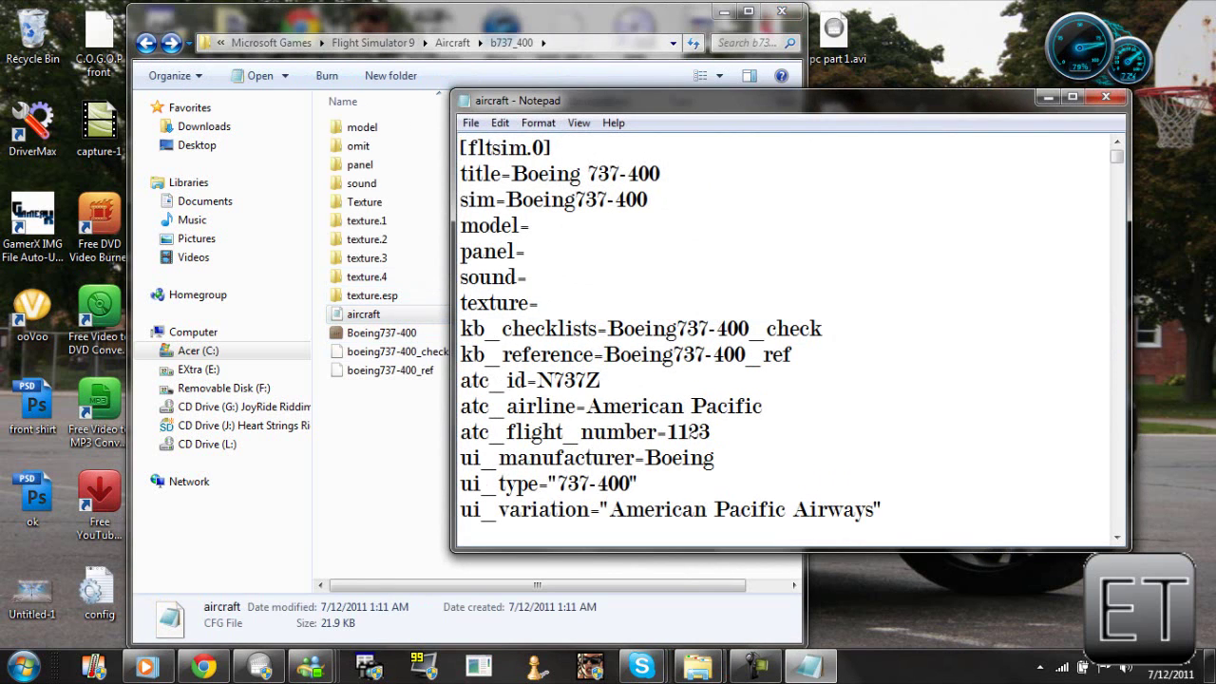
Step: Scroll aircraft.cfg to [fltsim.4] and select that whole entry through its description
mouse_move(665, 100)
mouse_down()
mouse_move(607, 8)
mouse_move(538, 42)
mouse_up()
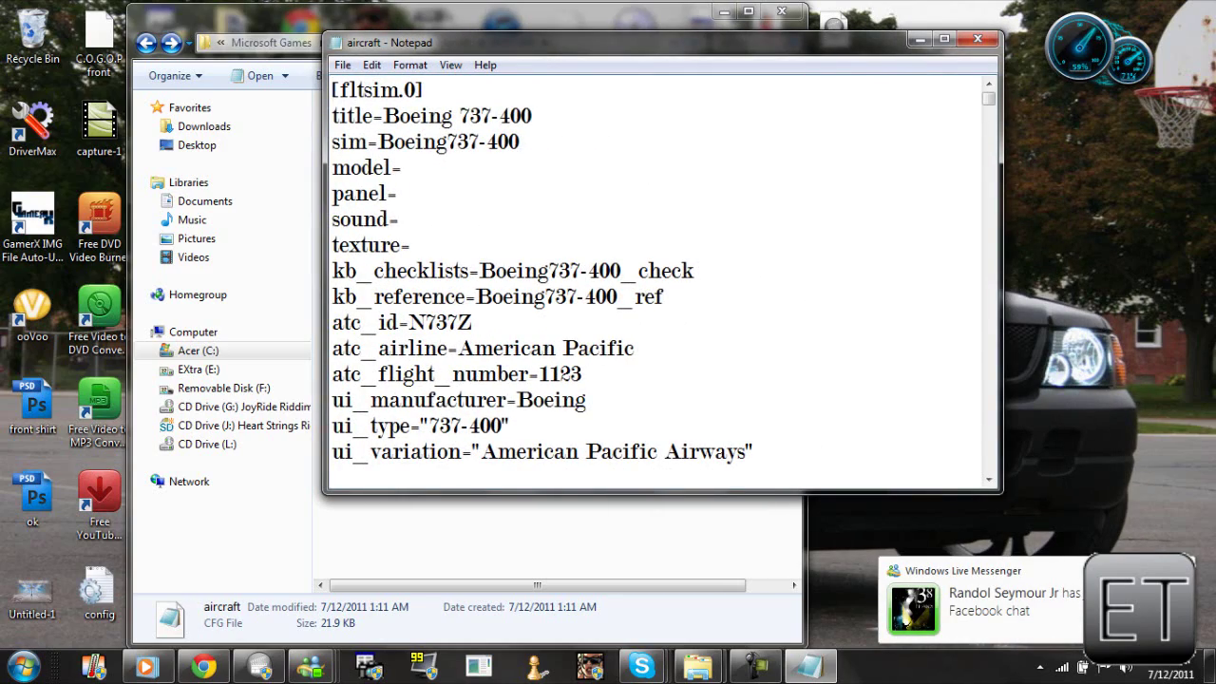
scroll(570, 373, down, 20)
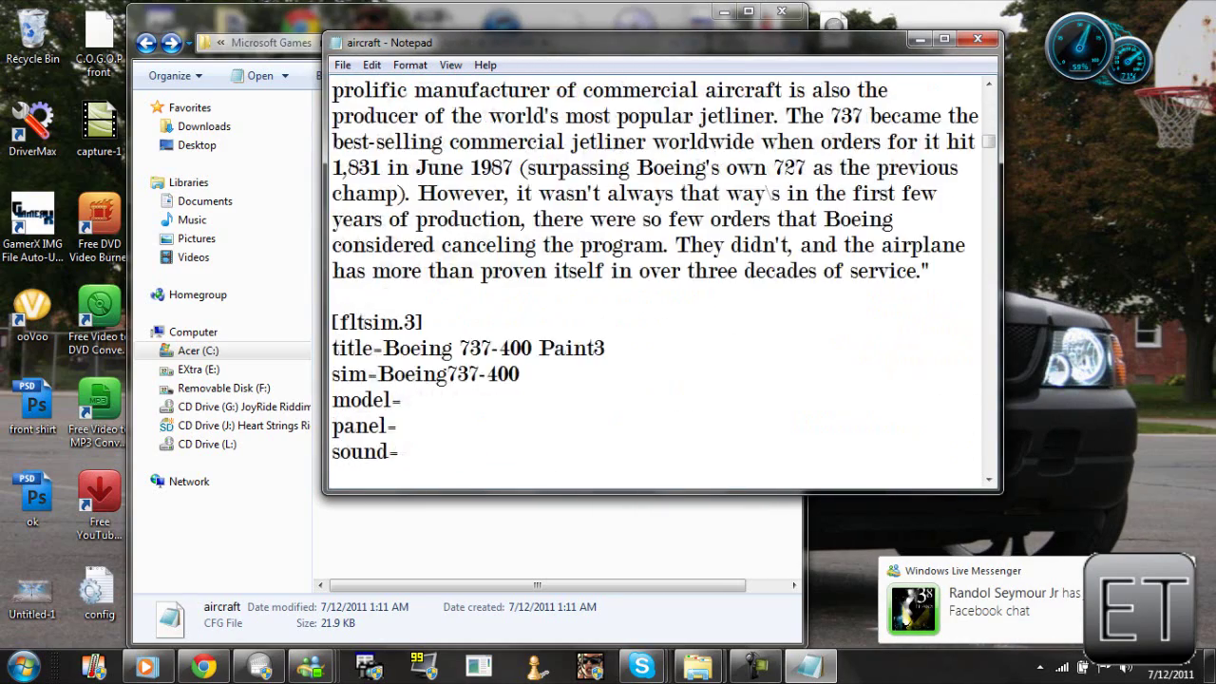
scroll(660, 285, down, 12)
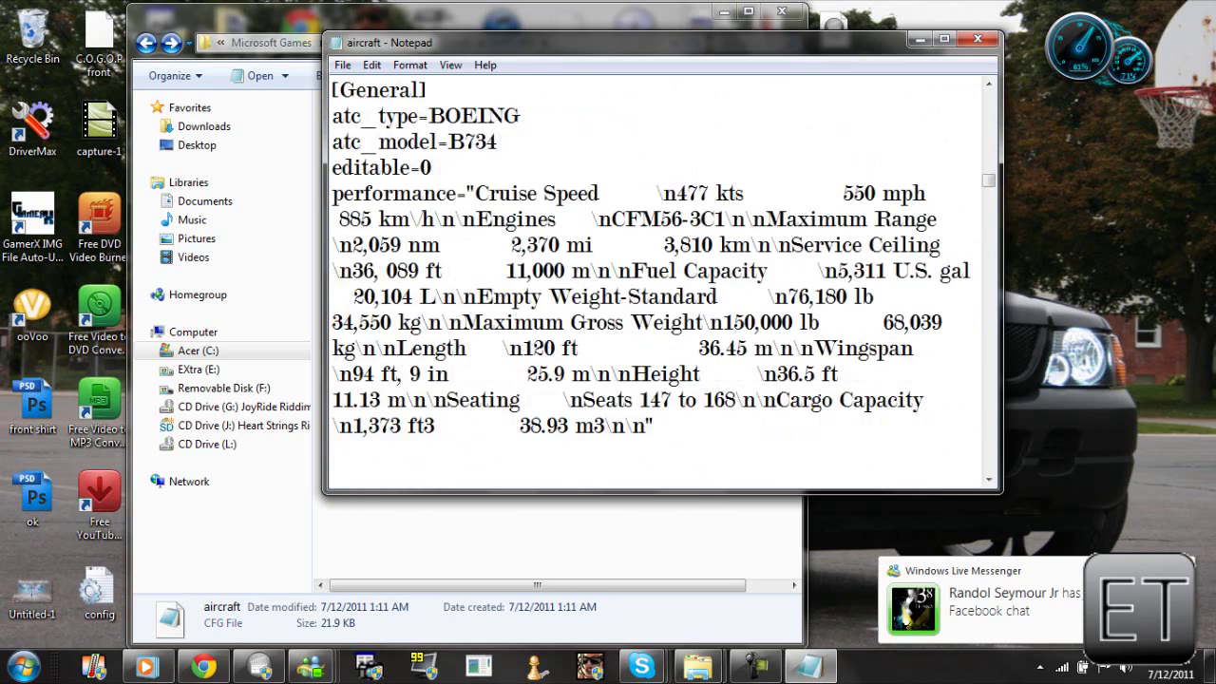
scroll(660, 285, up, 15)
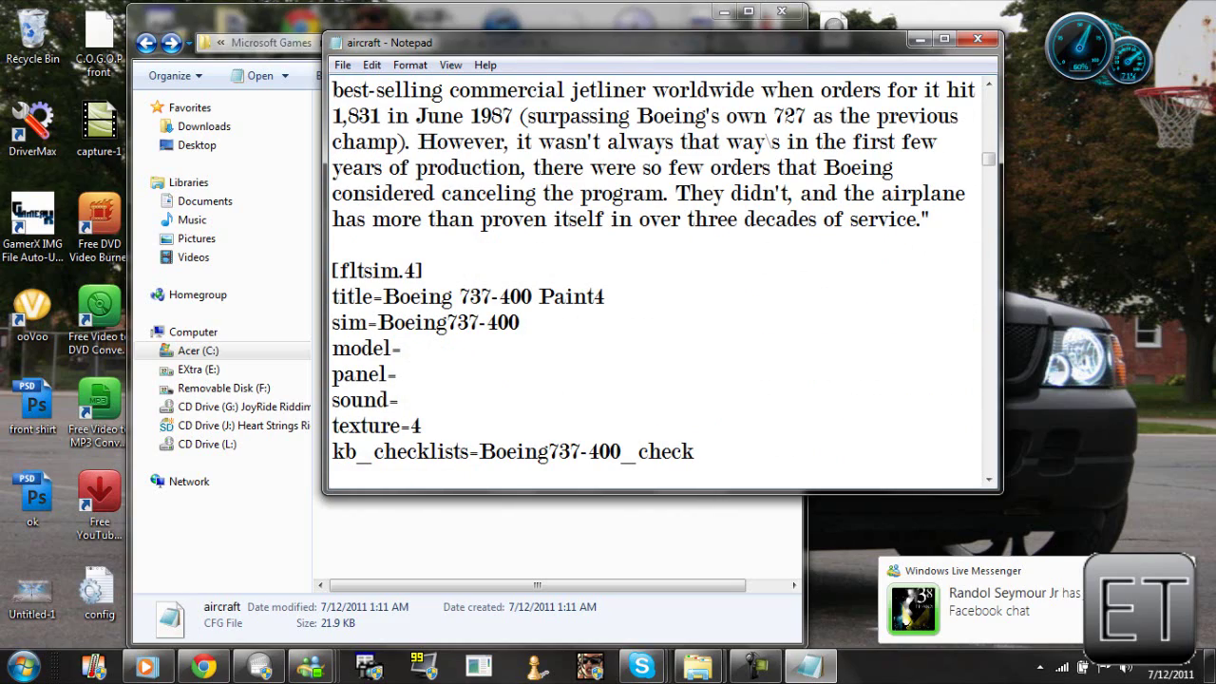
mouse_move(341, 271)
mouse_down()
mouse_move(425, 270)
mouse_move(350, 270)
mouse_up()
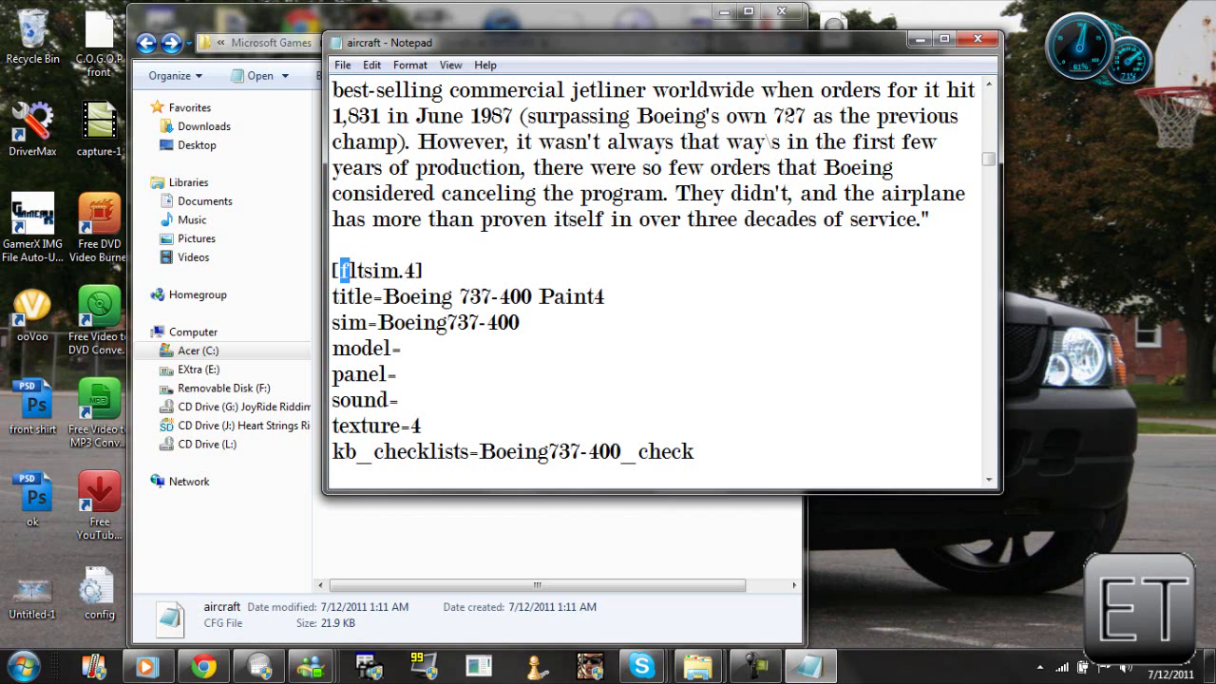
mouse_move(350, 271)
mouse_down()
mouse_move(366, 271)
mouse_move(558, 451)
mouse_move(523, 503)
mouse_move(335, 375)
mouse_up()
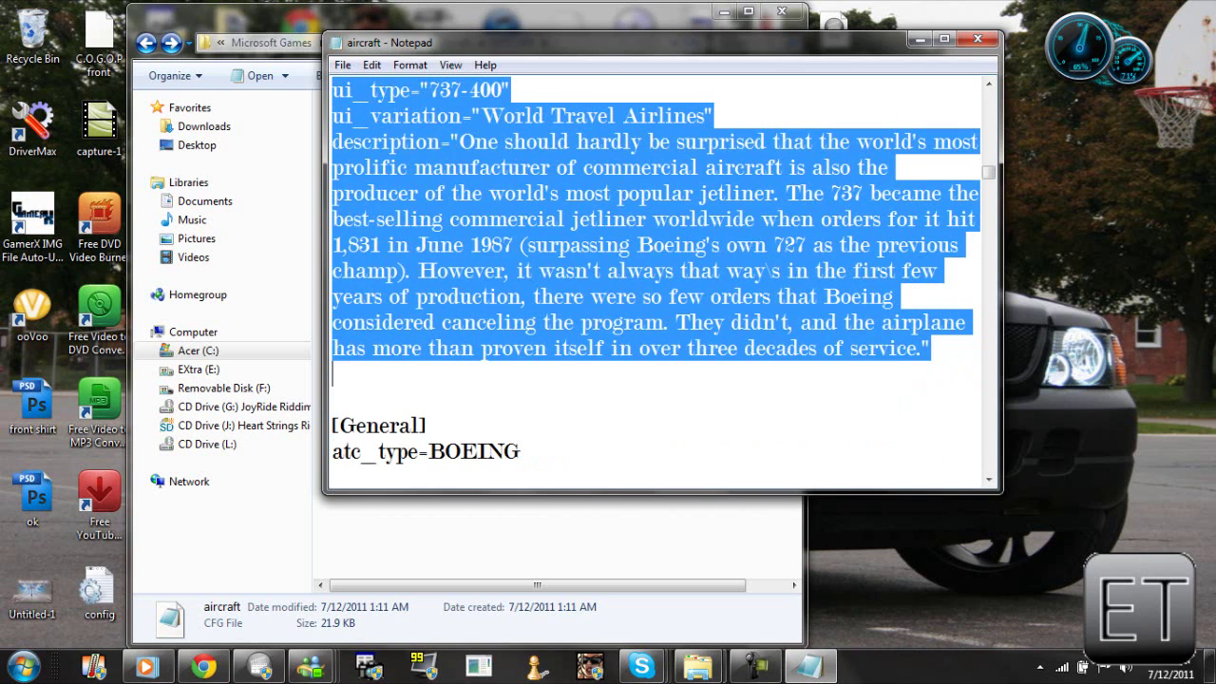
Step: Copy the selected [fltsim.4] entry and paste it as a new block after it
right_click(747, 291)
click(788, 349)
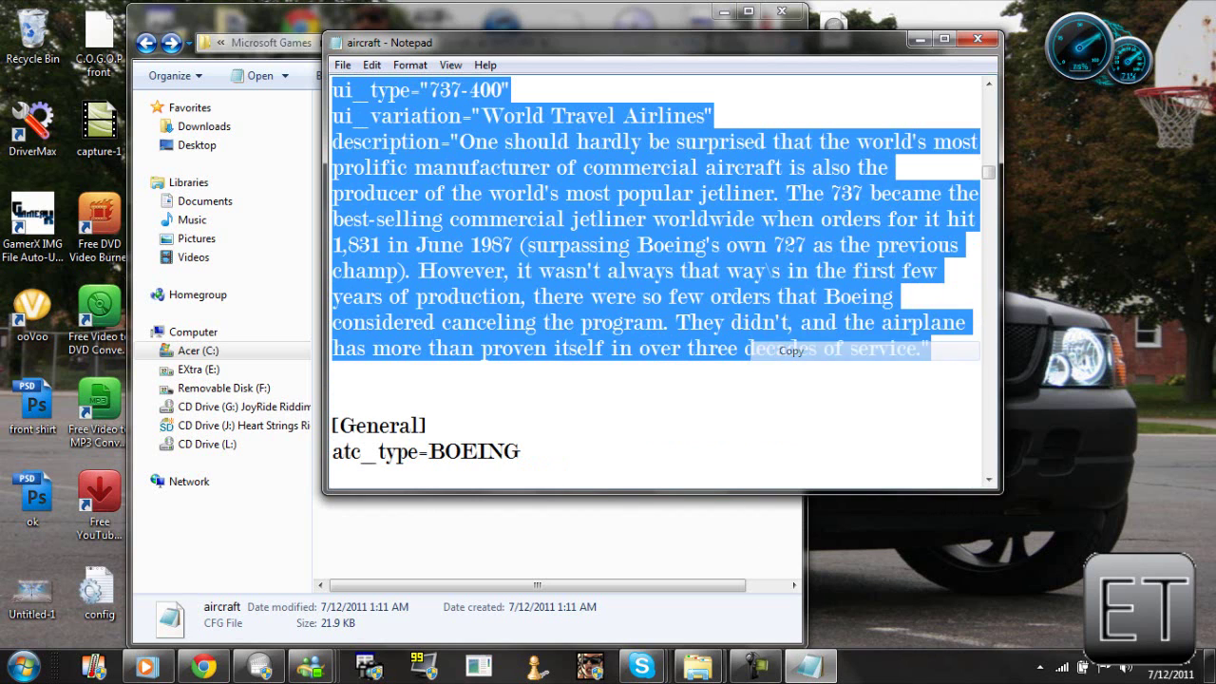
click(931, 349)
click(333, 400)
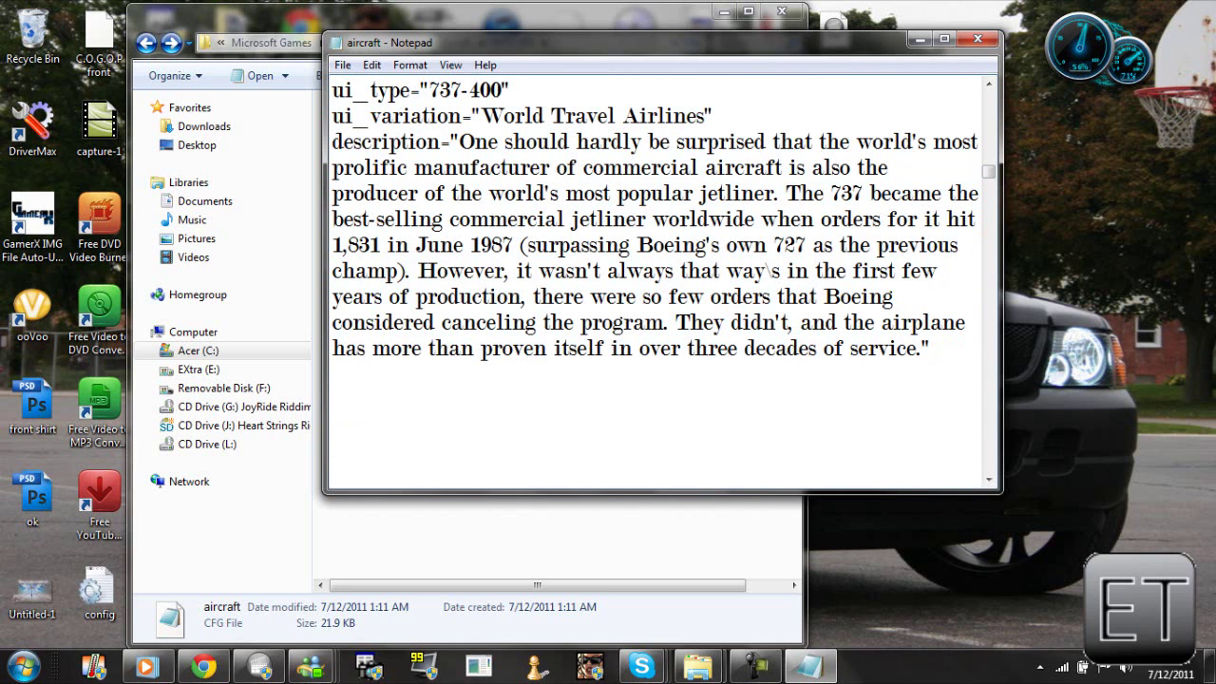
key(BackSpace)
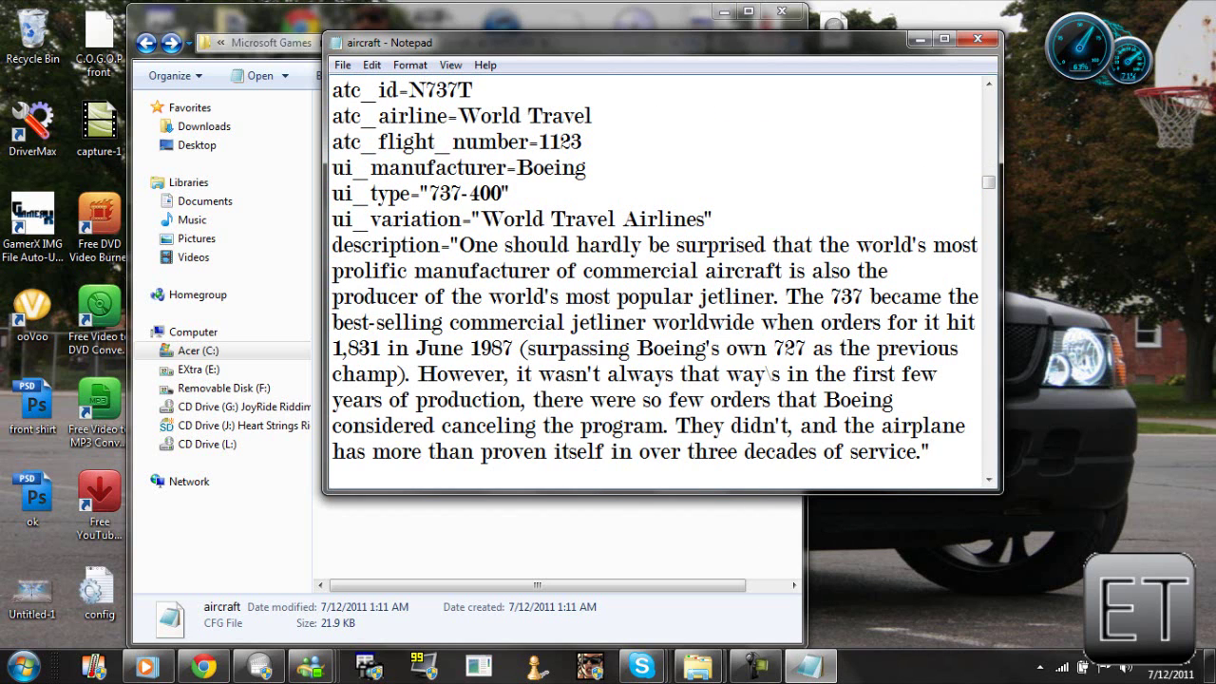
Step: Select the 'Boeing 737-400 Paint4' title value in the duplicated entry
scroll(660, 275, up, 6)
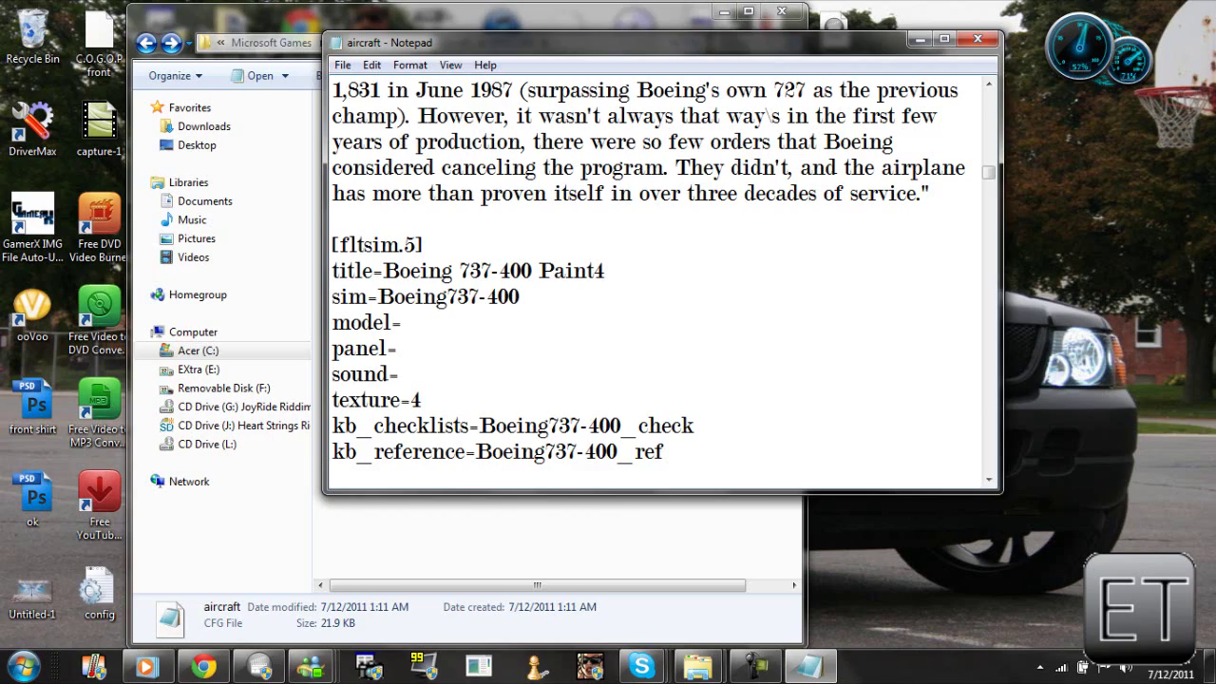
scroll(660, 276, up, 1)
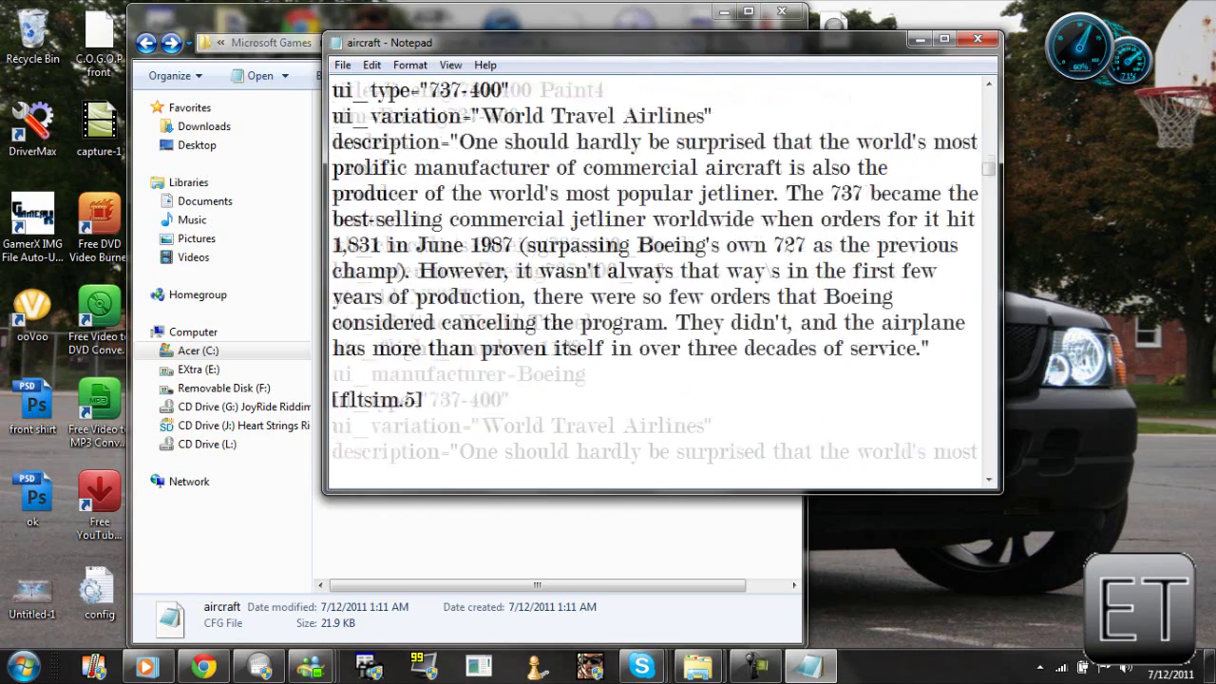
scroll(660, 276, down, 2)
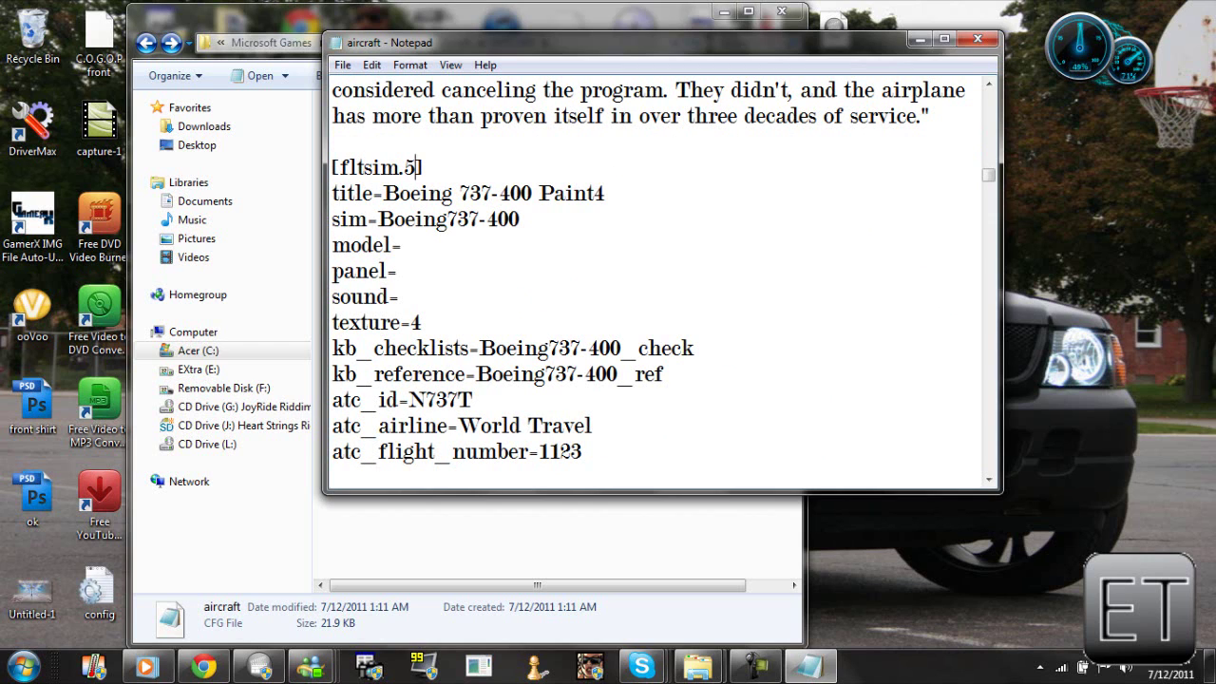
drag(605, 193, 384, 193)
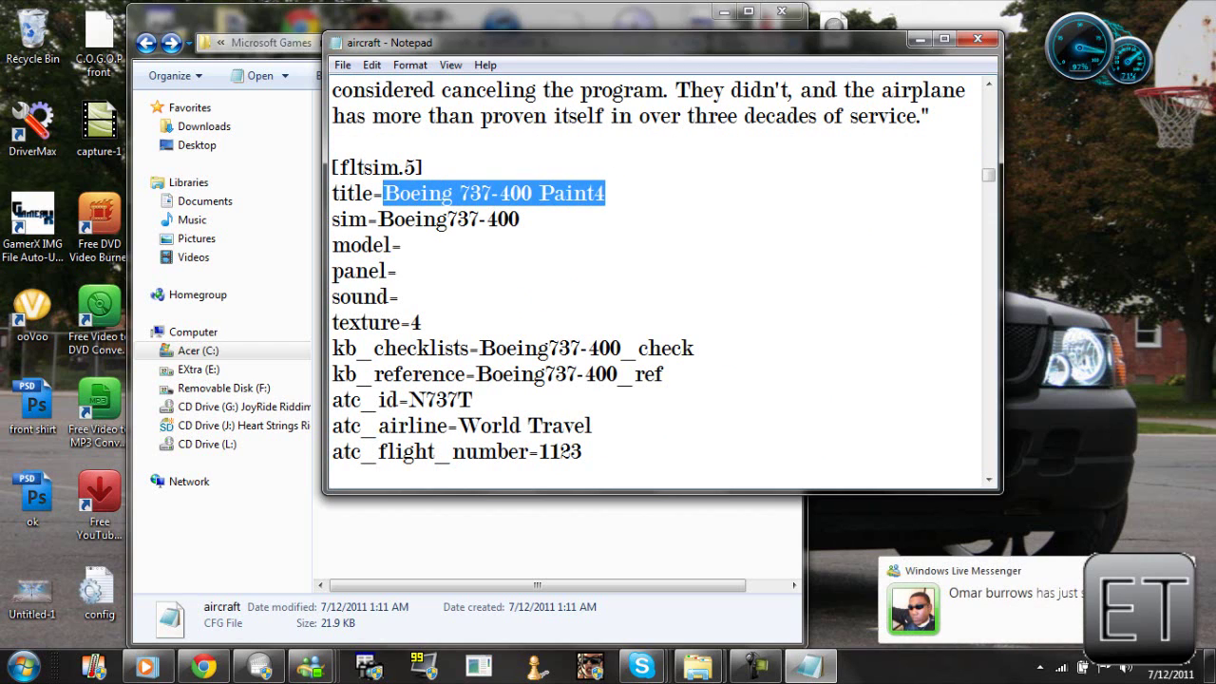
Step: Retitle the new [fltsim.5] entry 'Eclipsed', fixing the typing mistakes
text(ESDP)
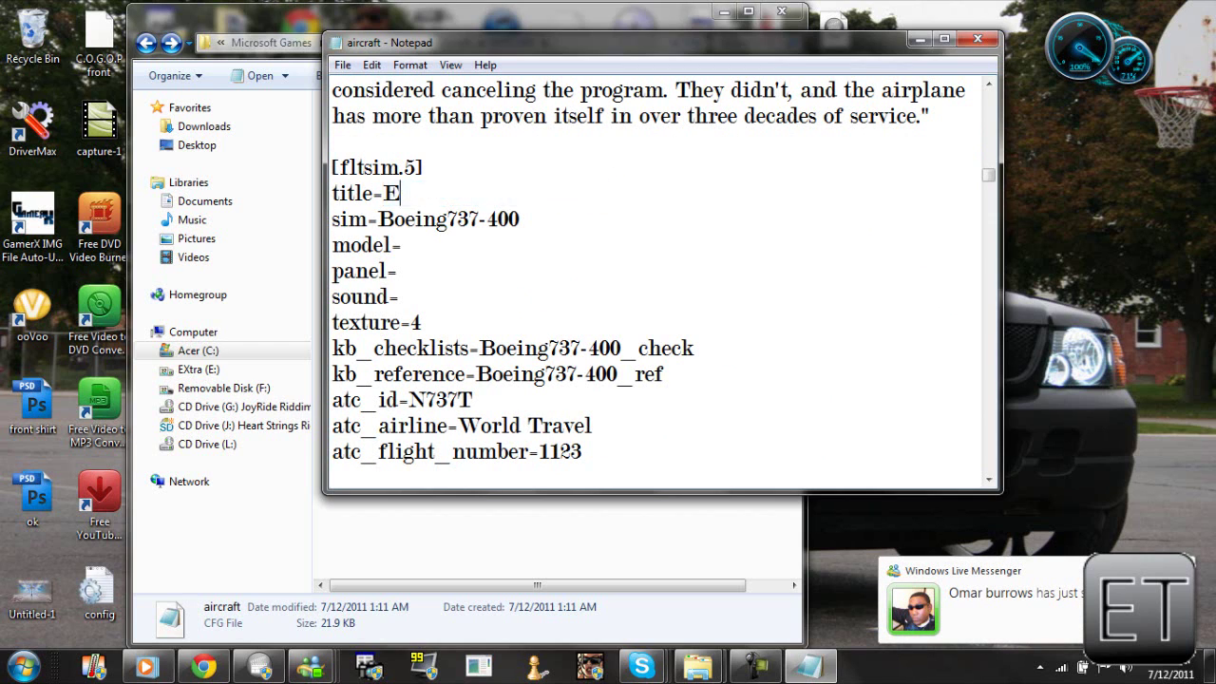
key(BackSpace)
key(BackSpace)
key(BackSpace)
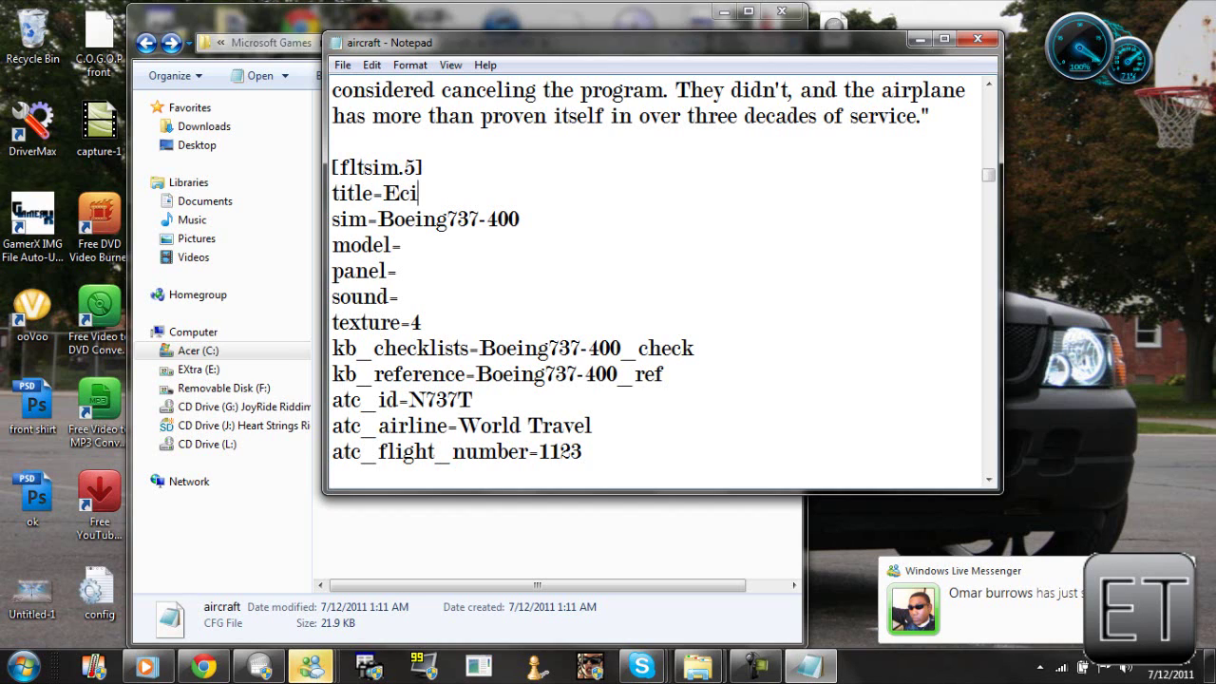
text(pl)
key(BackSpace)
key(BackSpace)
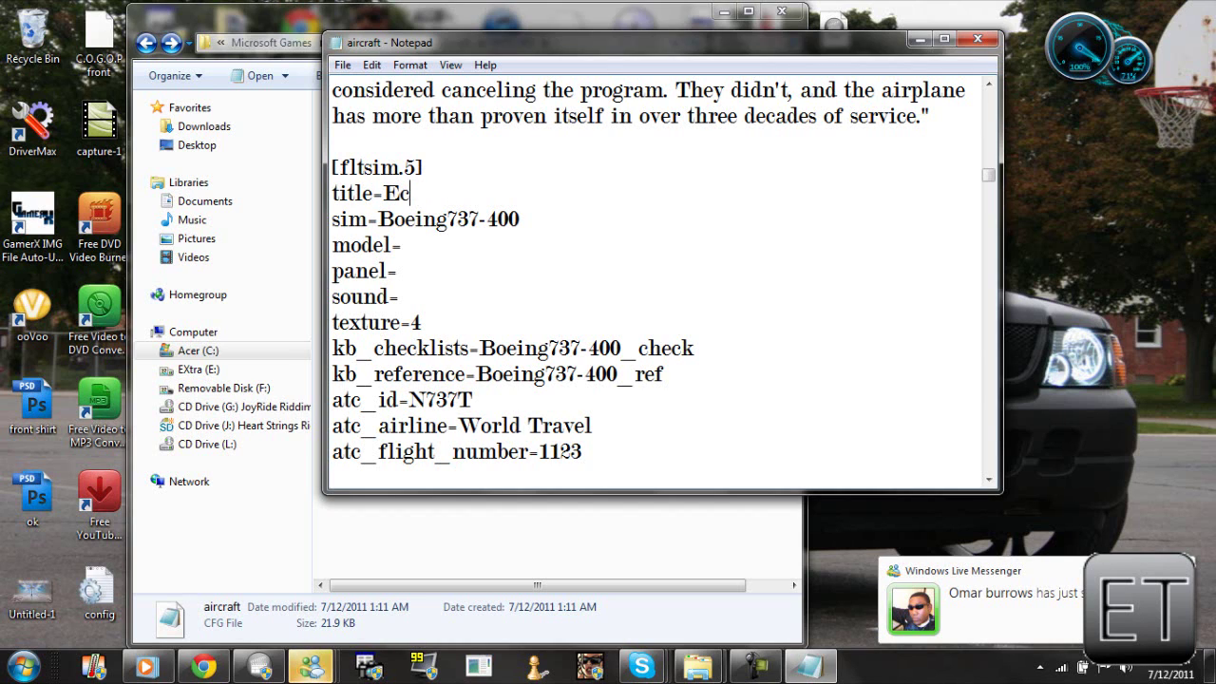
text(lipsed)
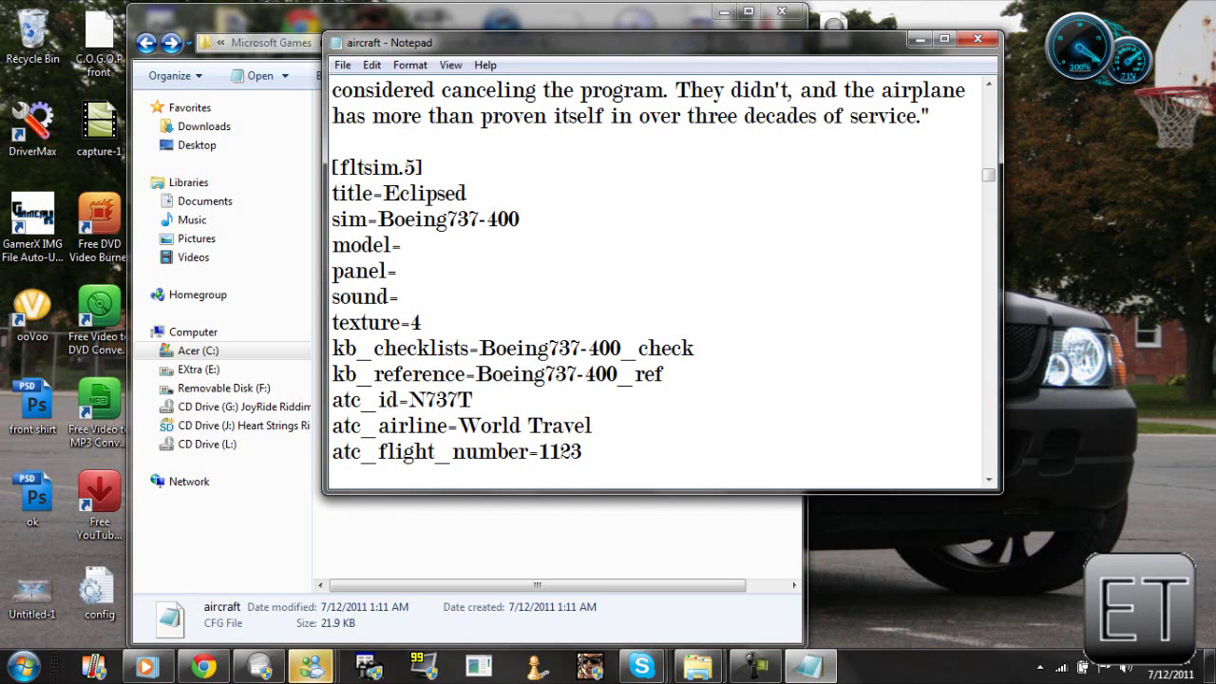
Step: Change texture=4 to texture=esp and move Notepad aside to show the aircraft folder
double_click(350, 218)
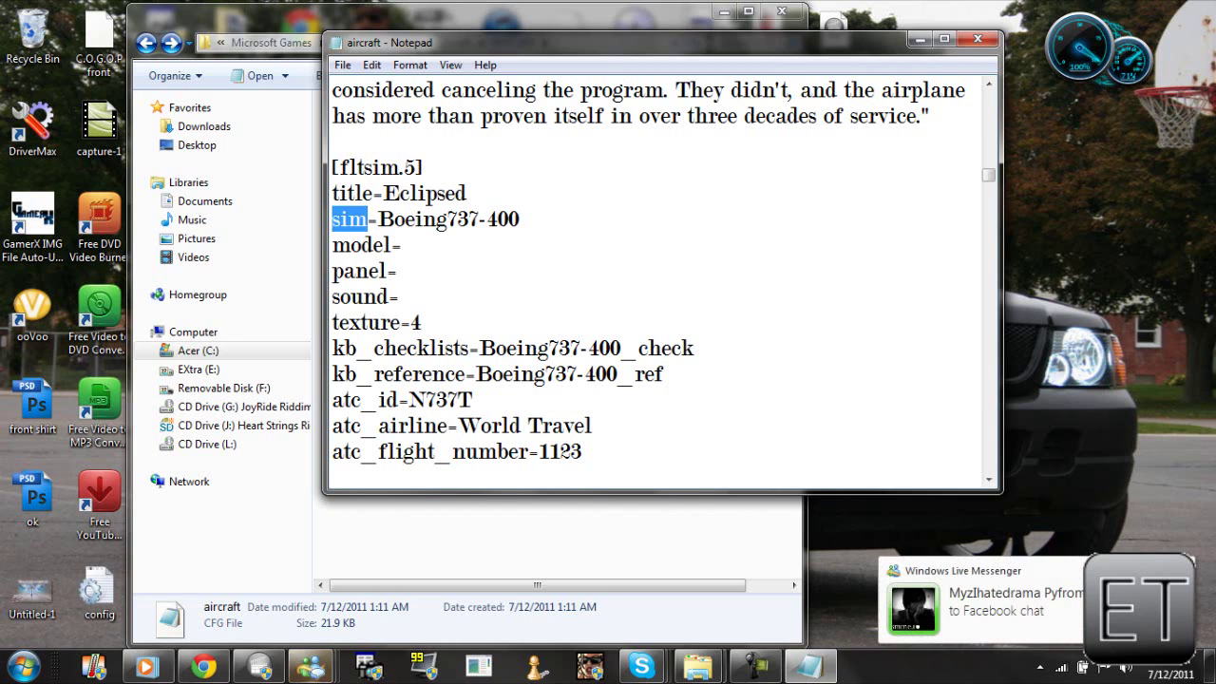
click(399, 297)
key(Down)
key(End)
key(shift+Home)
key(End)
key(BackSpace)
drag(570, 42, 776, 35)
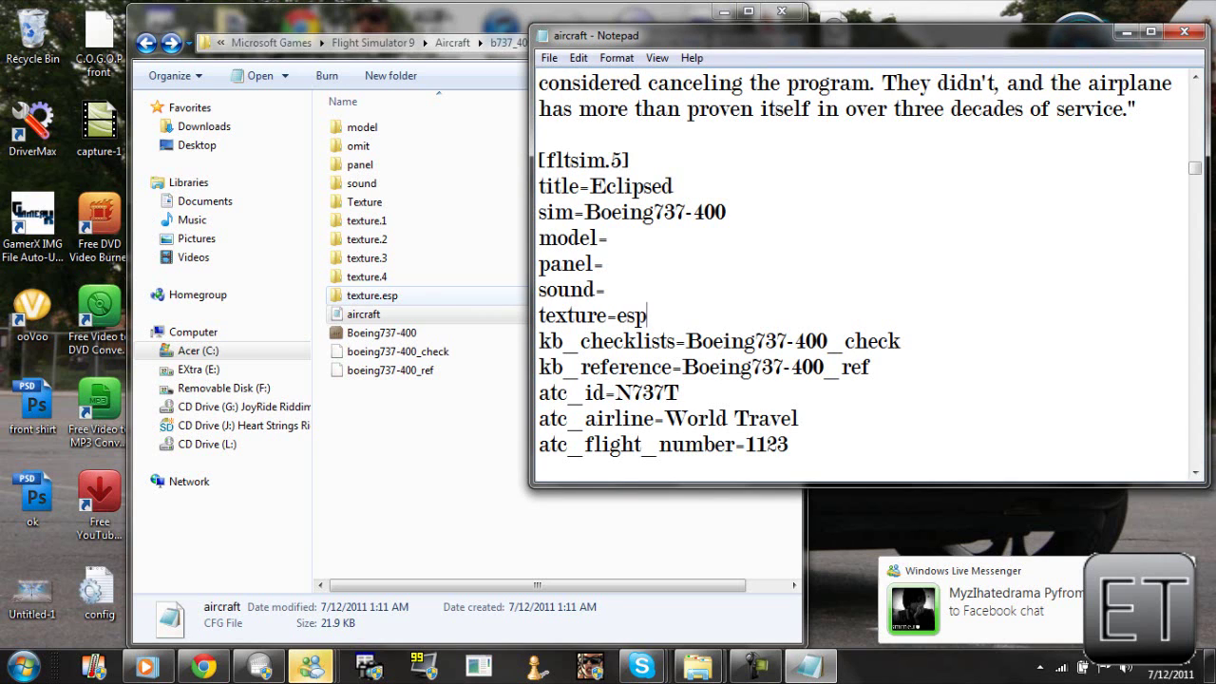
Step: Replace the World Travel airline name with the new atc_airline value Esp
scroll(864, 275, down, 1)
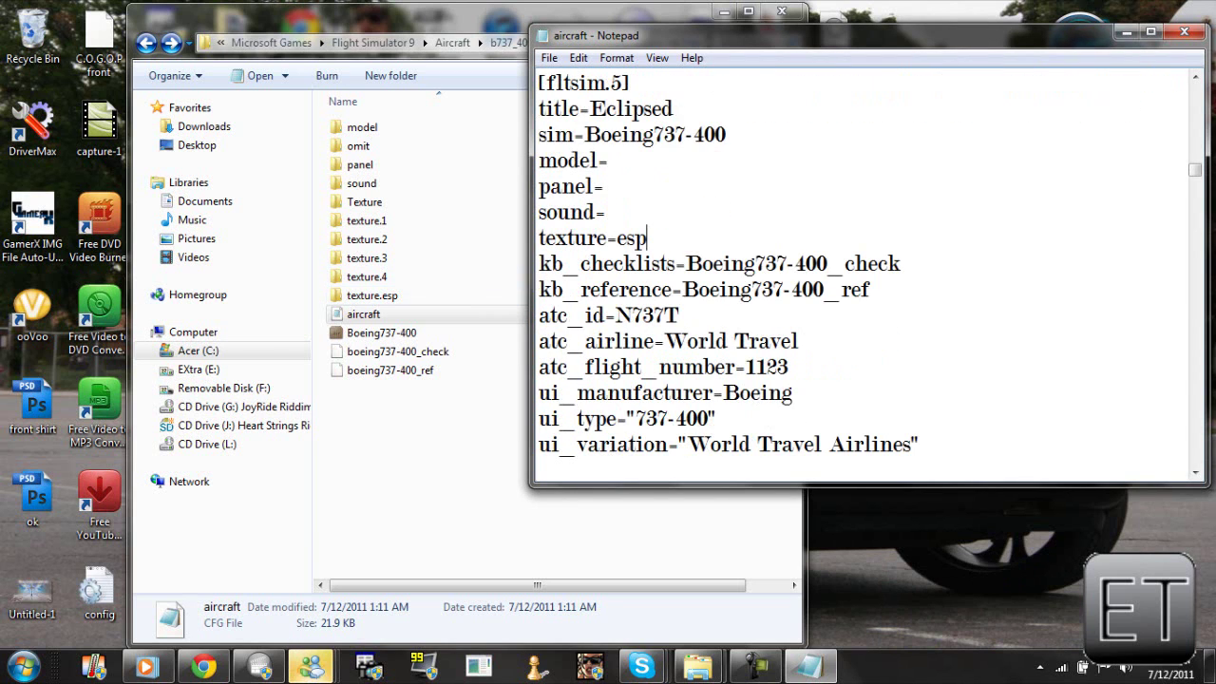
scroll(793, 275, down, 1)
drag(792, 263, 686, 263)
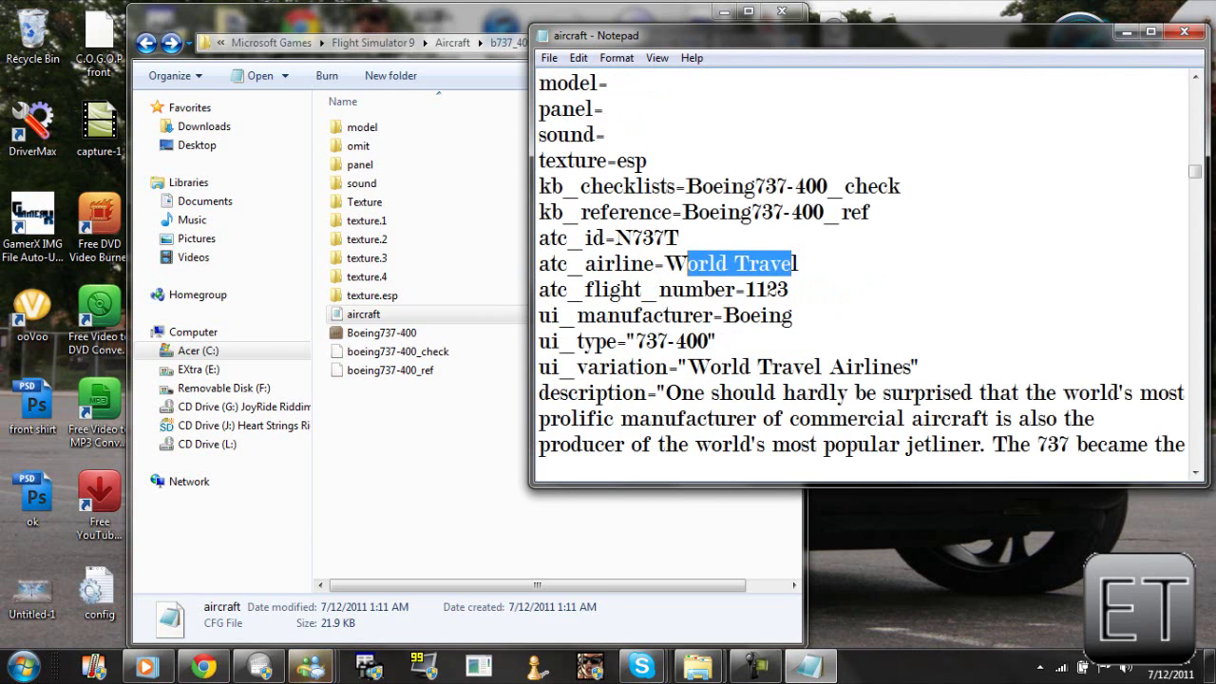
drag(800, 263, 665, 263)
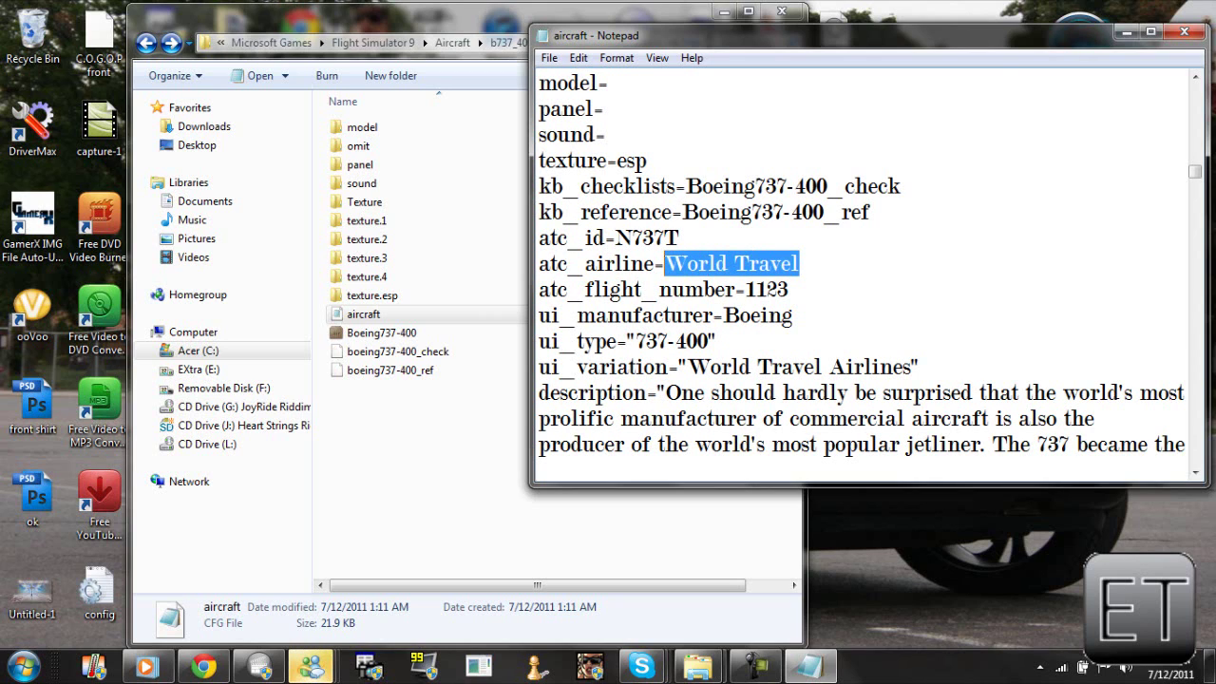
text(Esp)
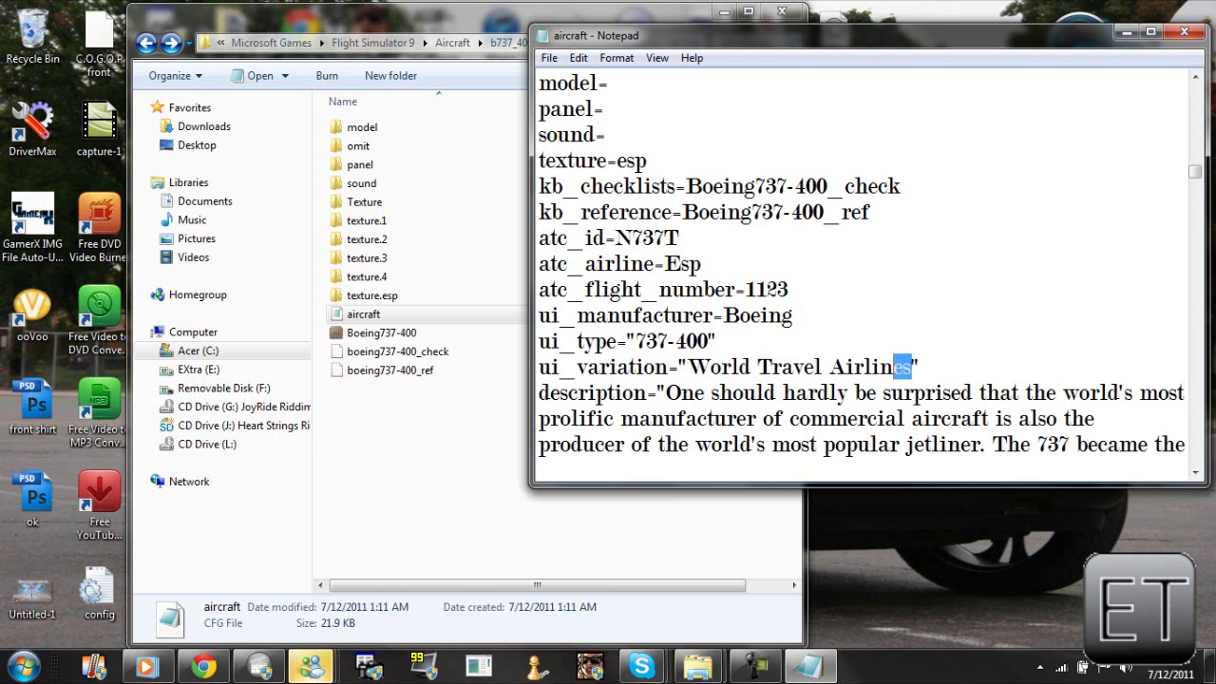
Step: Set ui_variation to 'Ecplised' instead of World Travel Airlines, then review the entry
drag(895, 367, 688, 367)
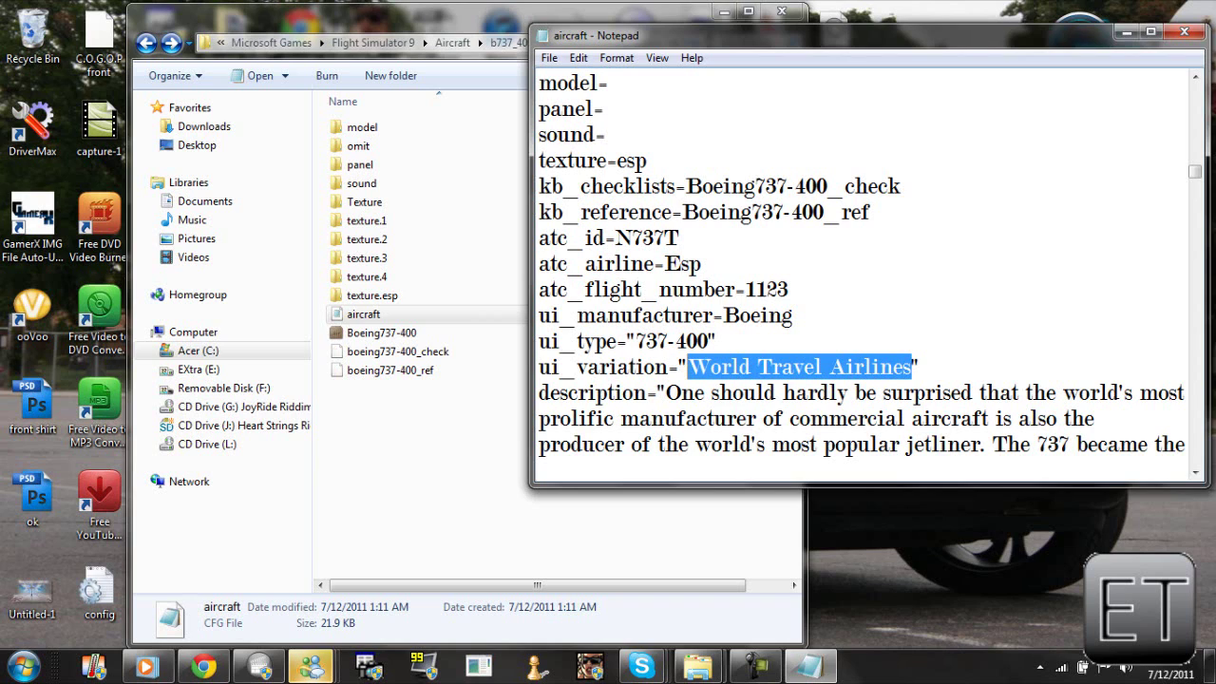
text(Ec)
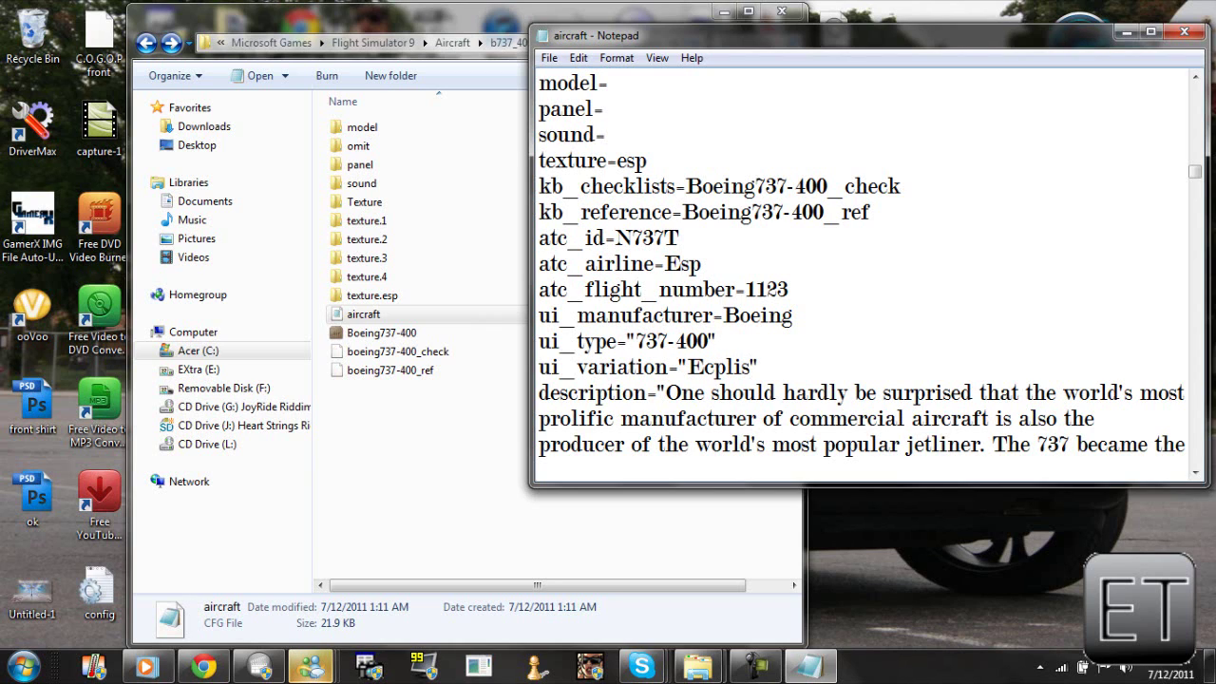
text(psed)
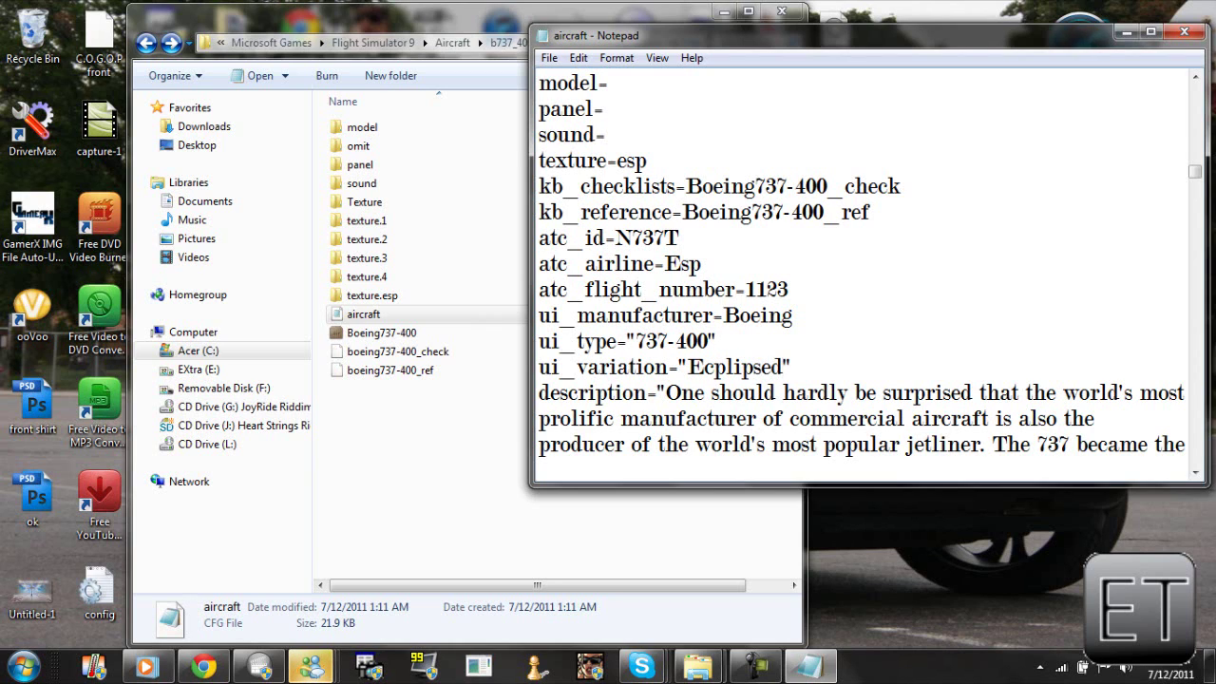
click(752, 367)
key(BackSpace)
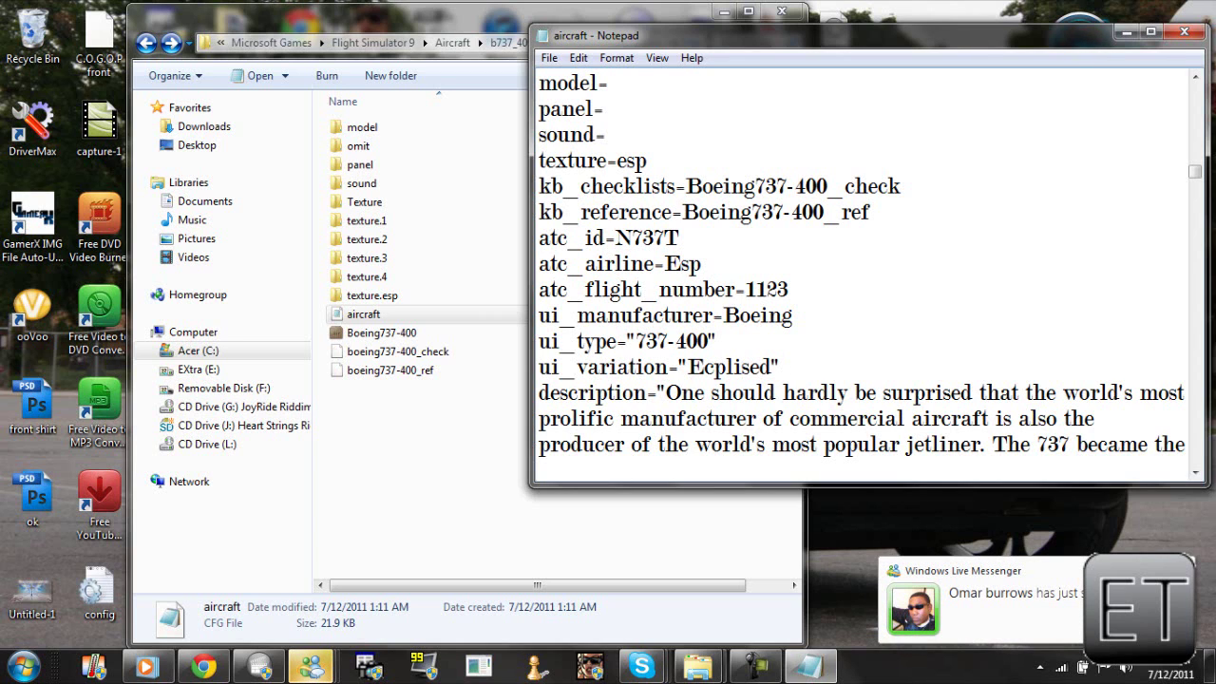
scroll(865, 276, down, 1)
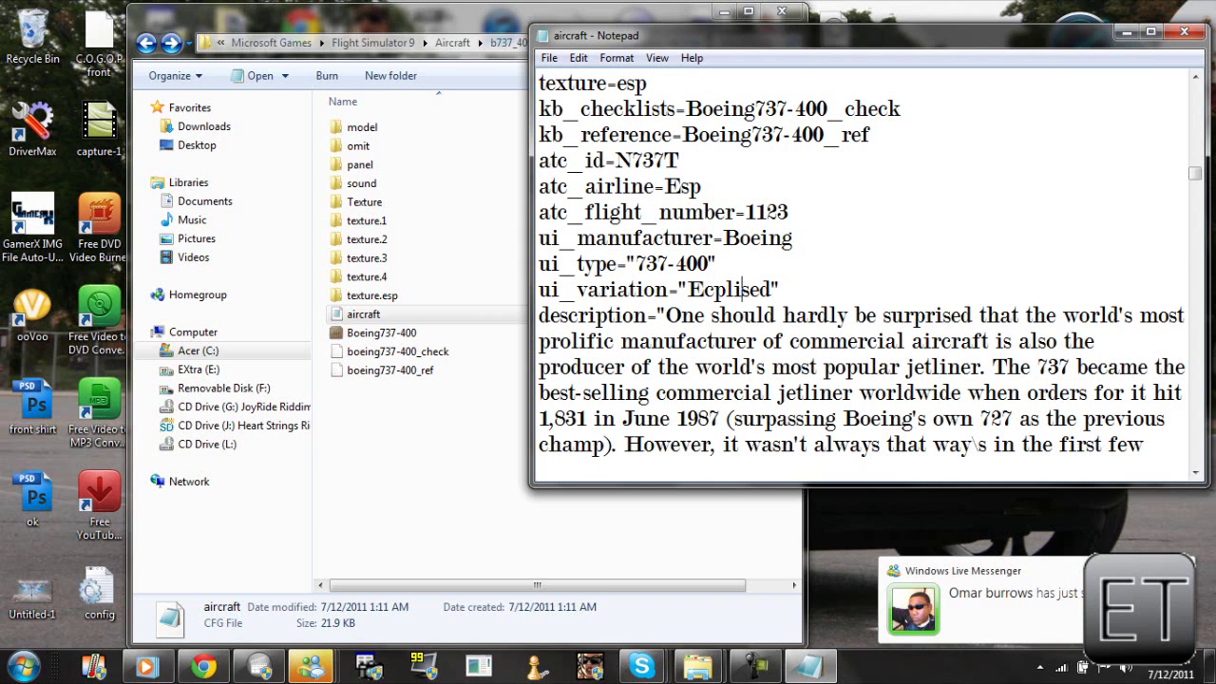
scroll(864, 276, up, 3)
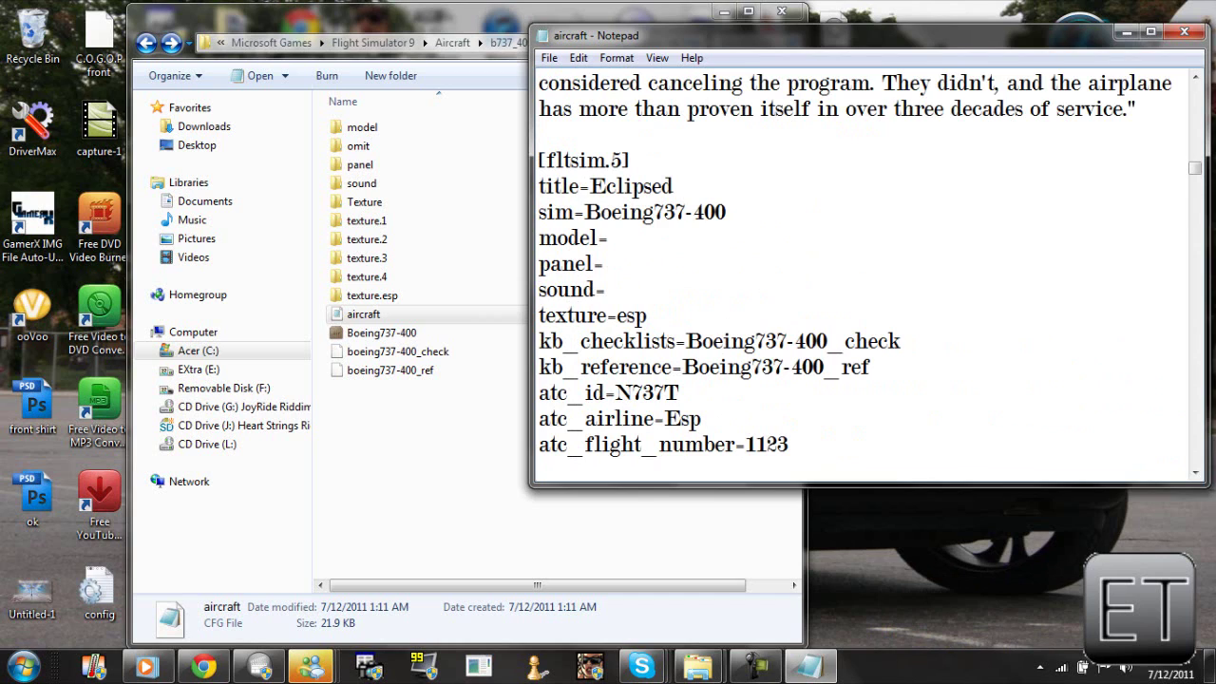
scroll(864, 275, down, 6)
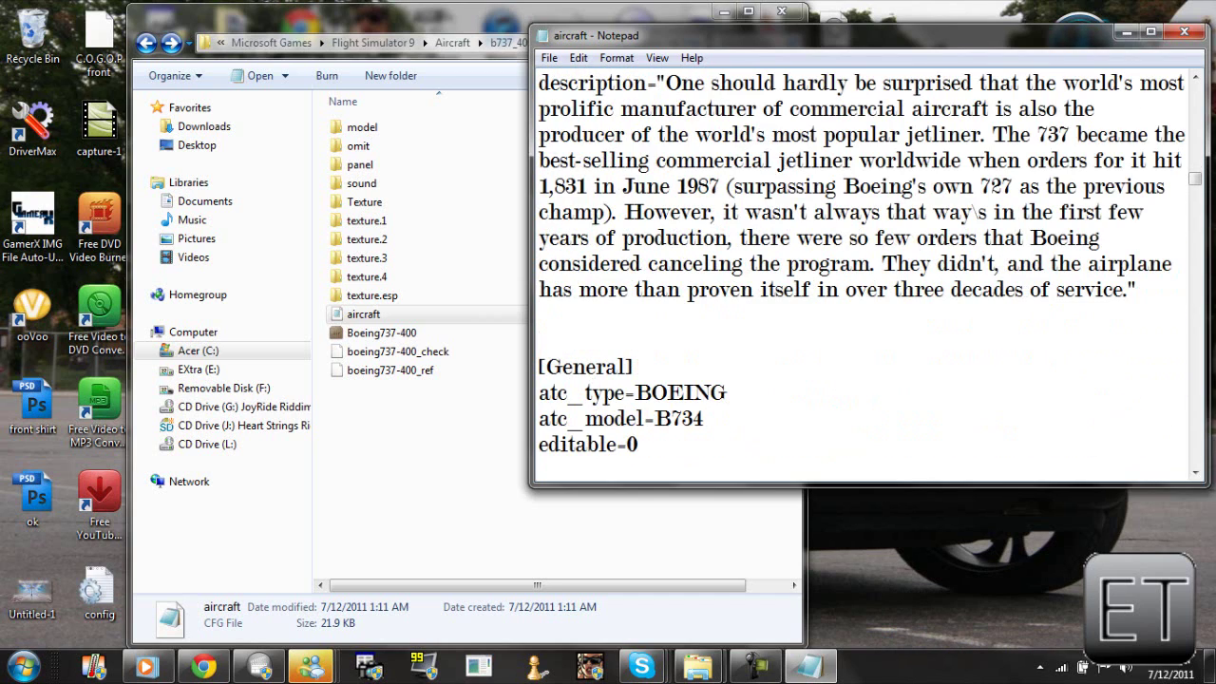
scroll(742, 289, up, 3)
Step: Save the edited configuration via Save As to the Desktop as 'aircraft'
key(alt+f)
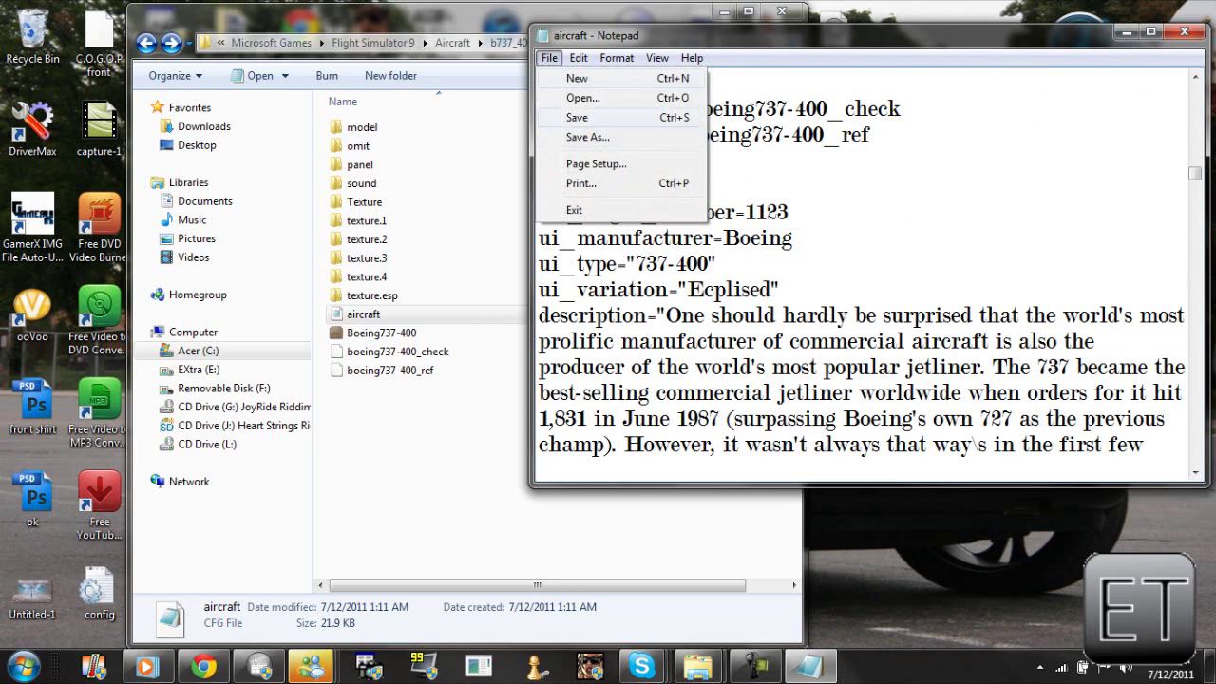
key(a)
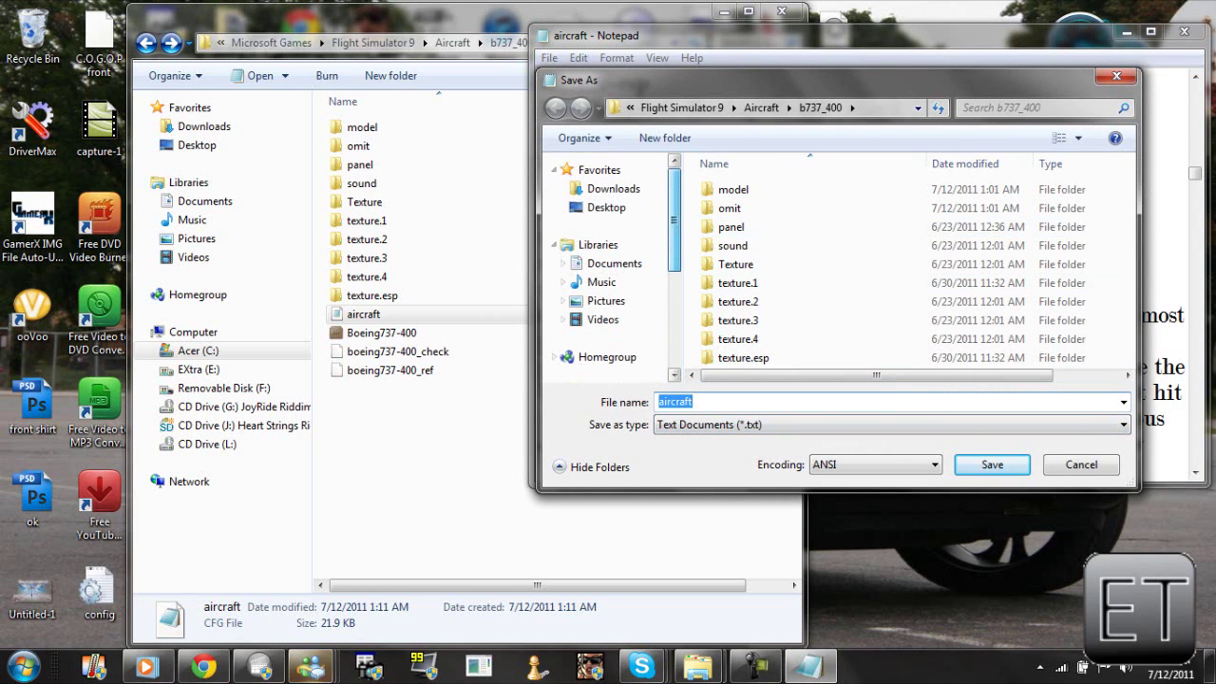
click(606, 208)
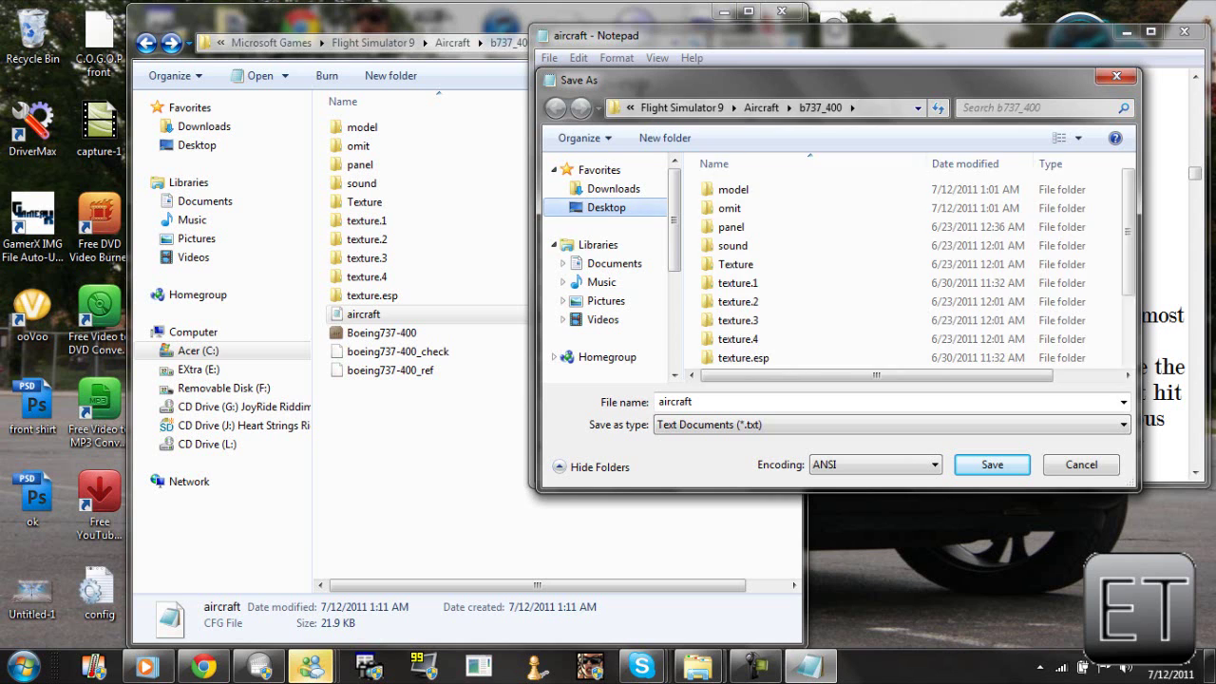
scroll(902, 266, down, 10)
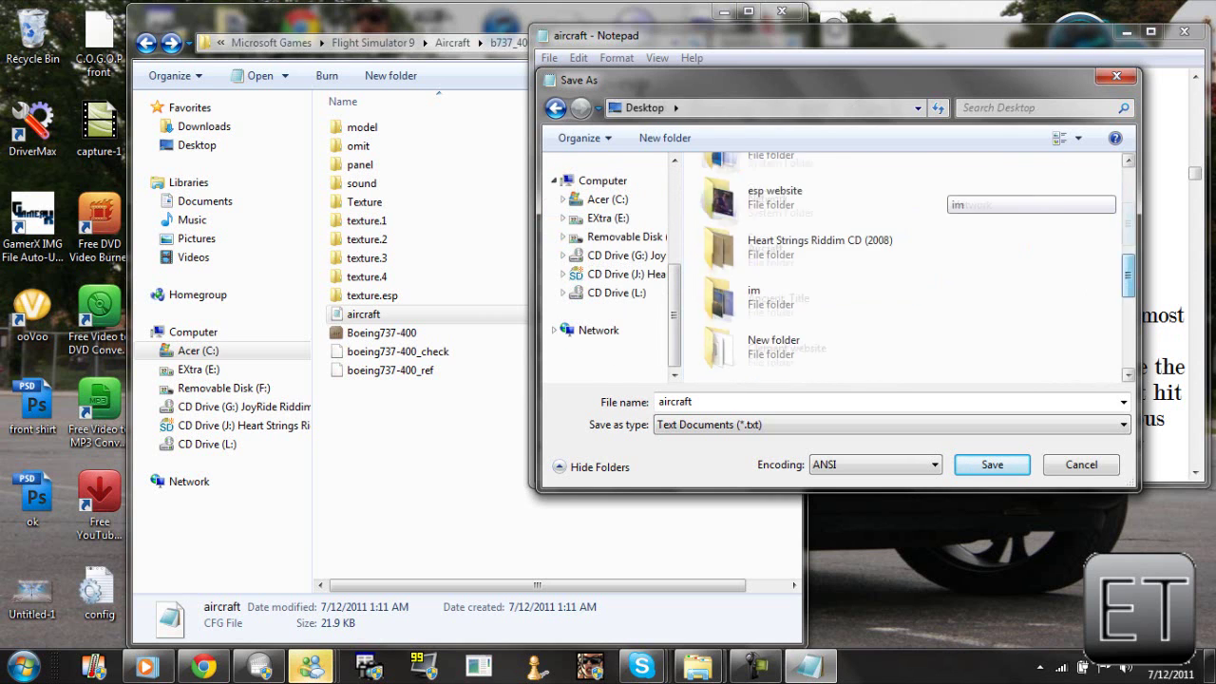
key(Return)
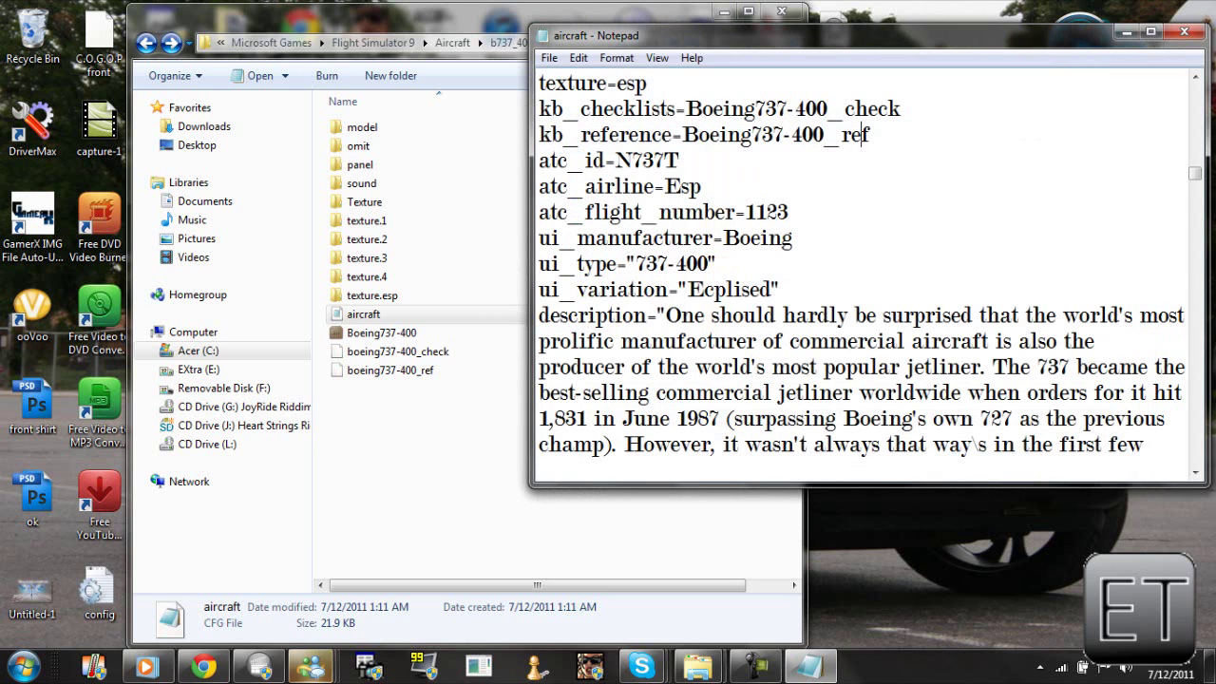
Step: Close Notepad and move the Desktop aircraft file into b737_400, replacing the original
click(1183, 31)
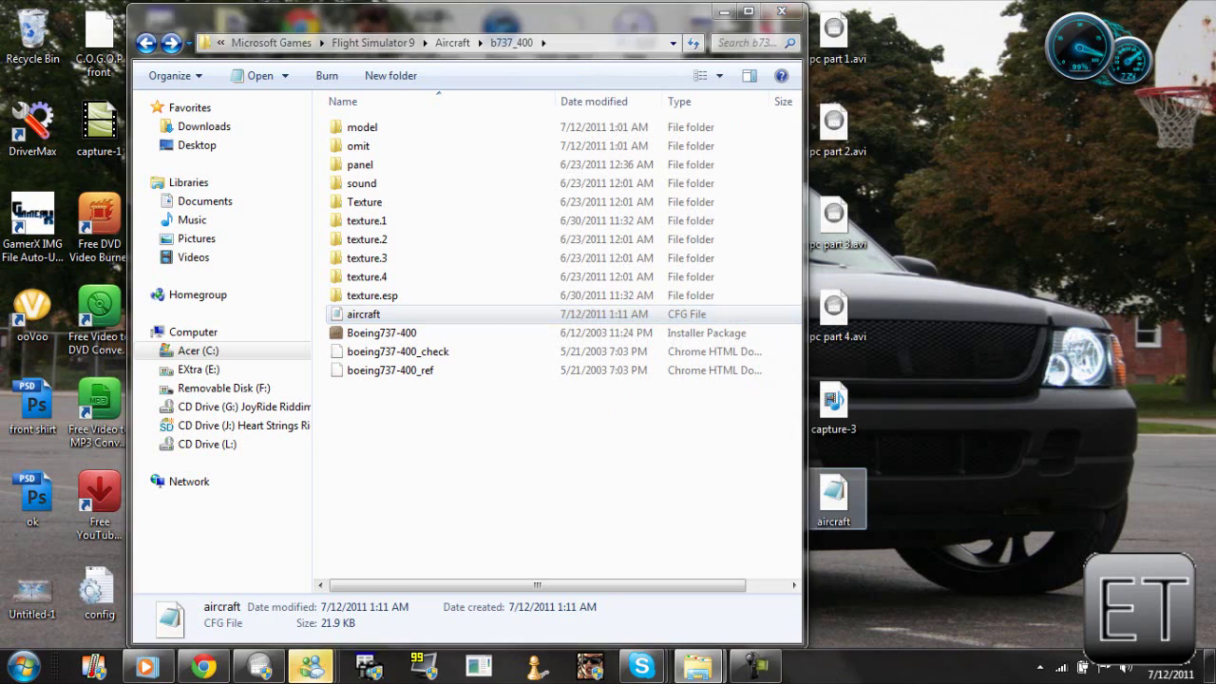
drag(833, 494, 489, 480)
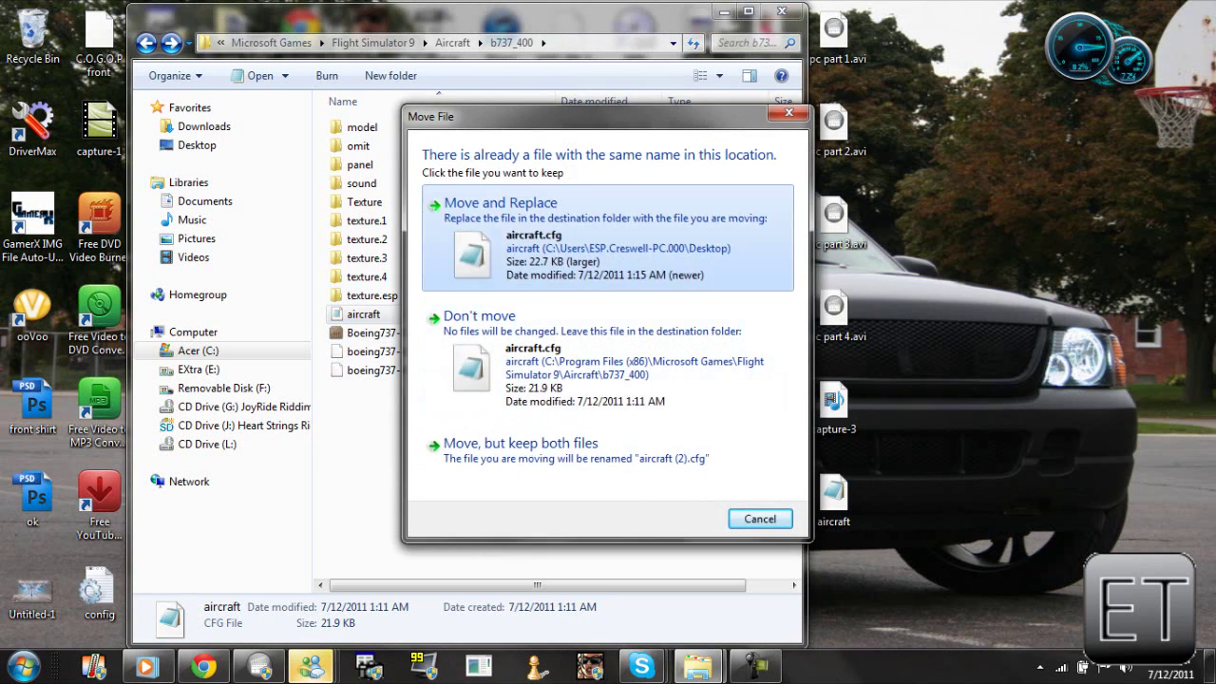
click(501, 203)
click(589, 403)
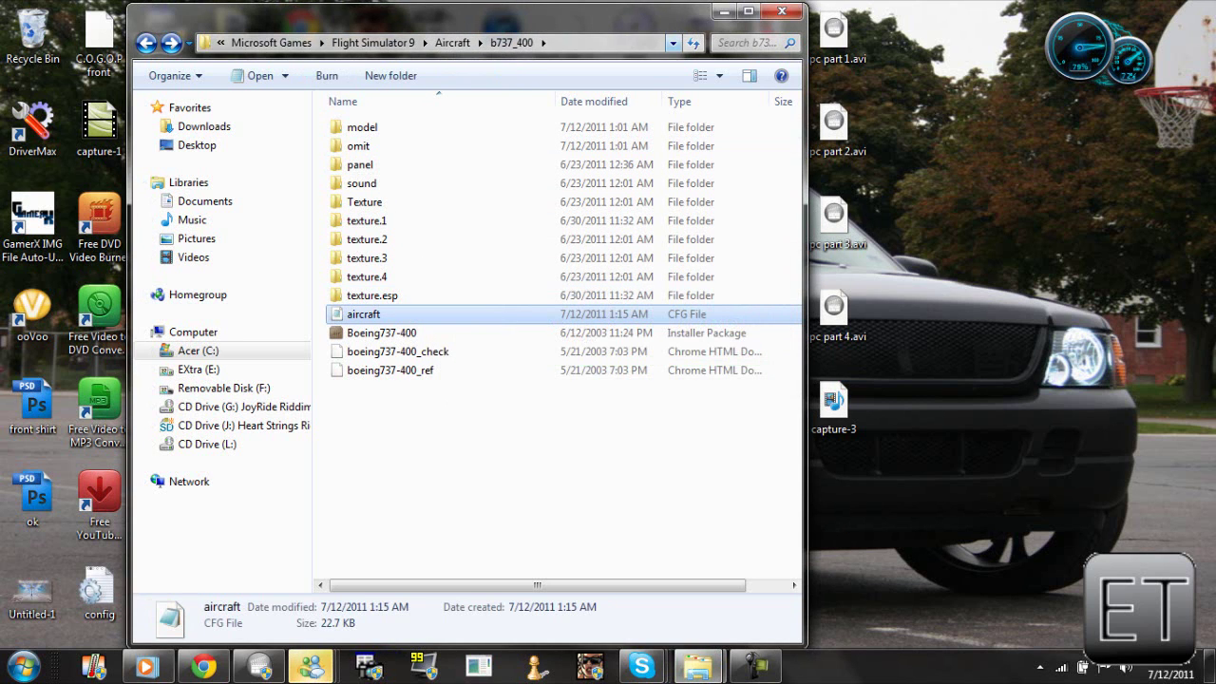
click(724, 12)
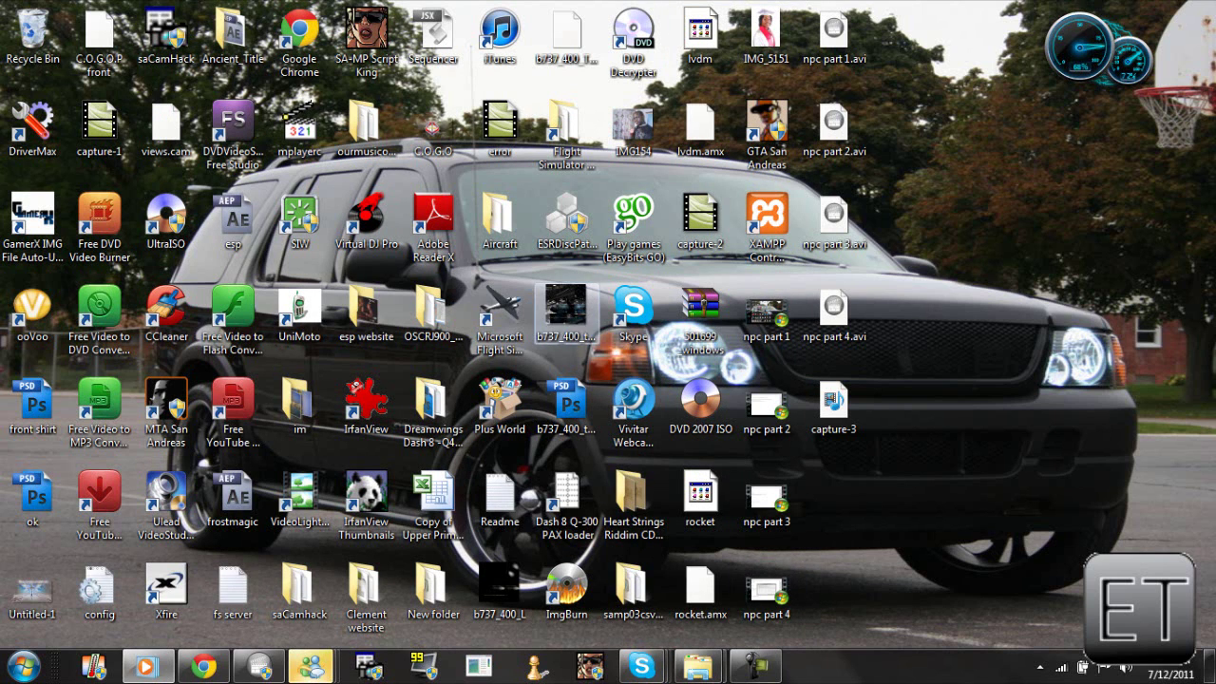
Step: Start Flight Simulator 2004 and go to its Select Aircraft screen
click(755, 665)
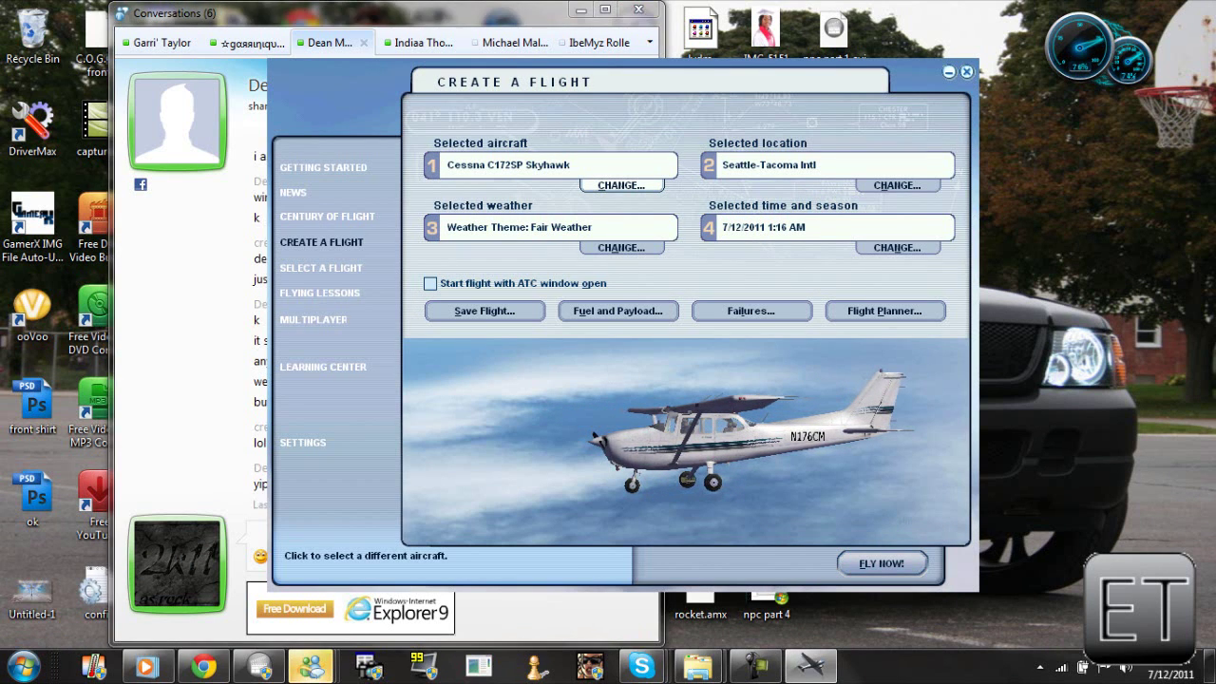
click(621, 185)
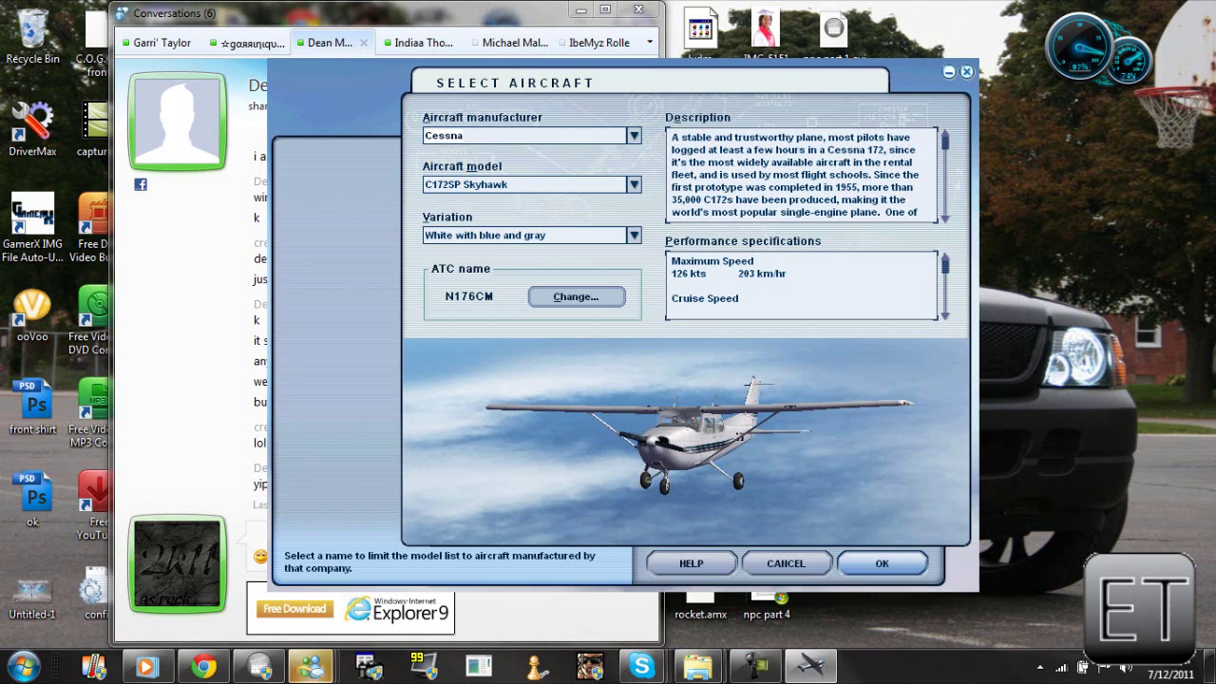
Step: Select Boeing, model 737-400, variation Ecplised in Select Aircraft and confirm with OK
click(634, 135)
click(443, 201)
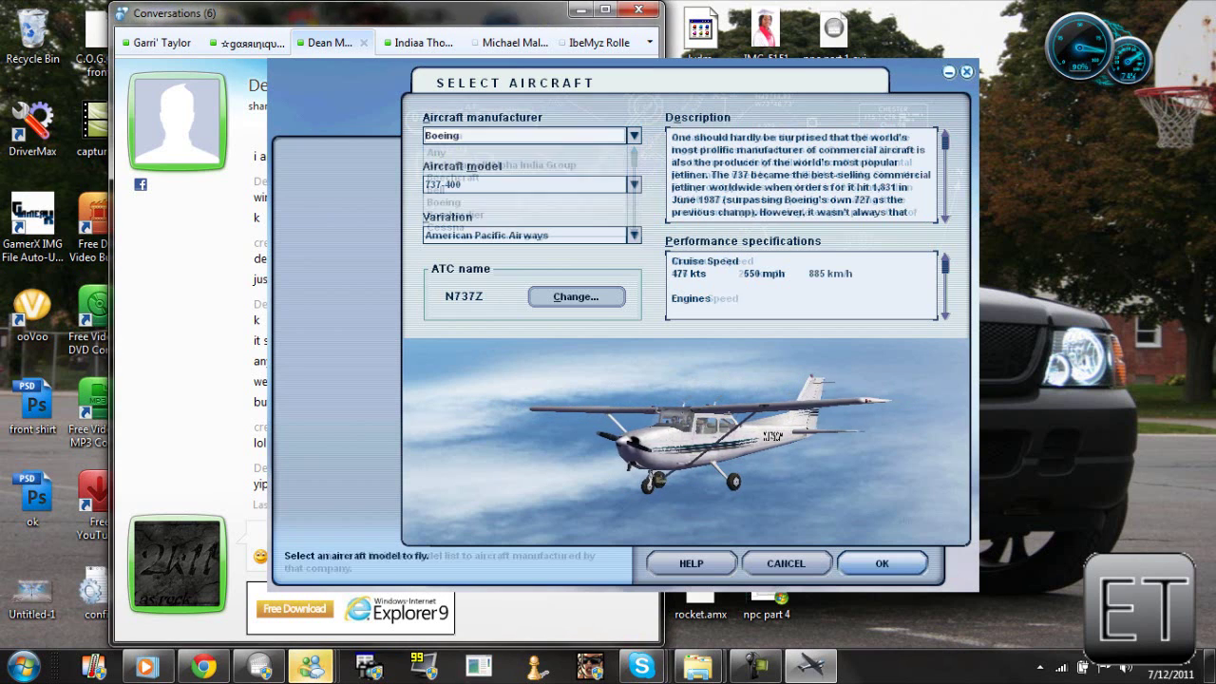
click(633, 184)
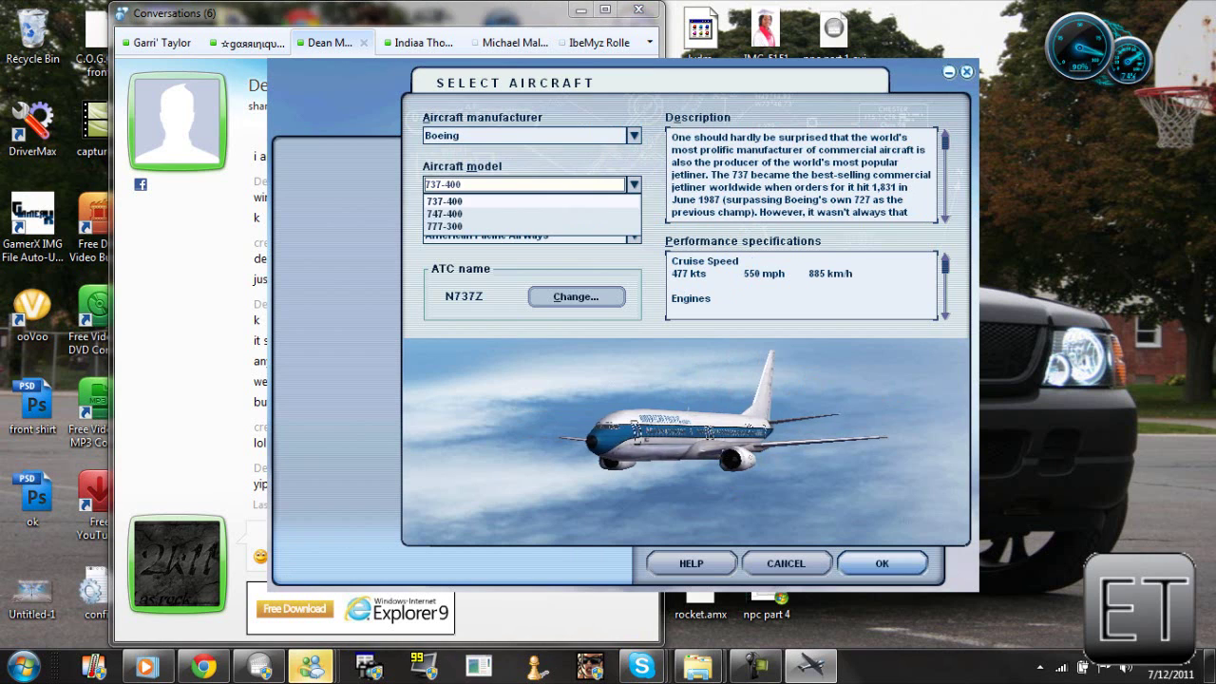
click(444, 202)
click(634, 235)
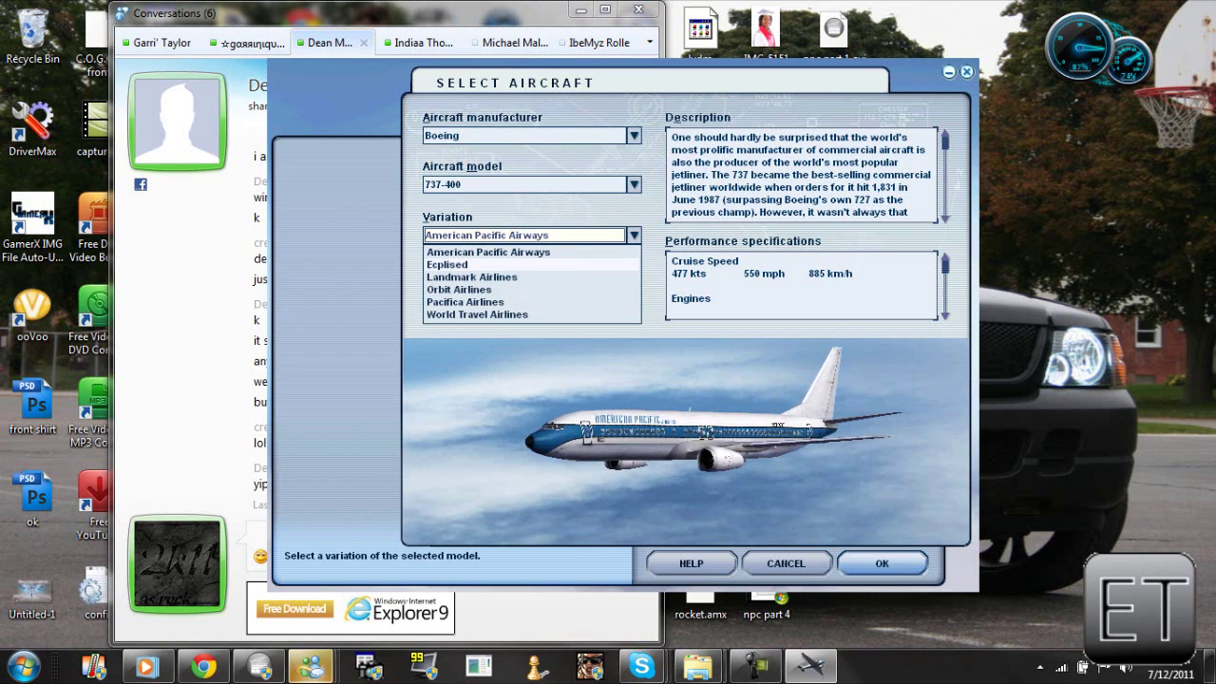
click(447, 264)
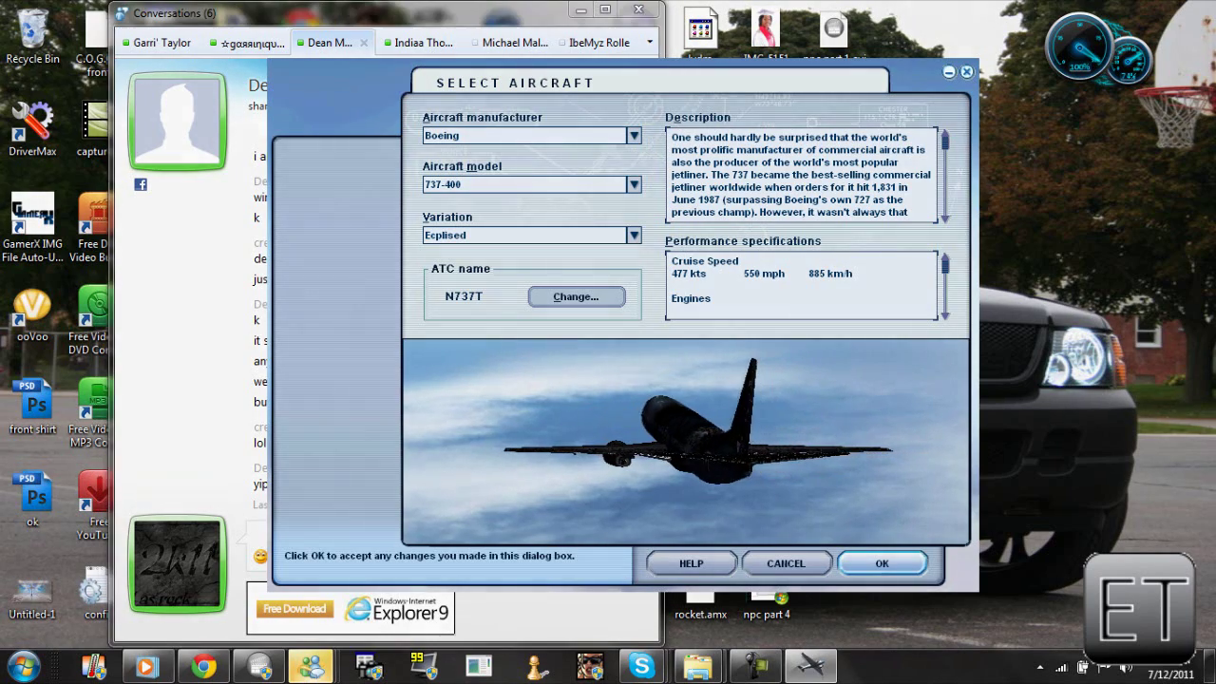
click(882, 564)
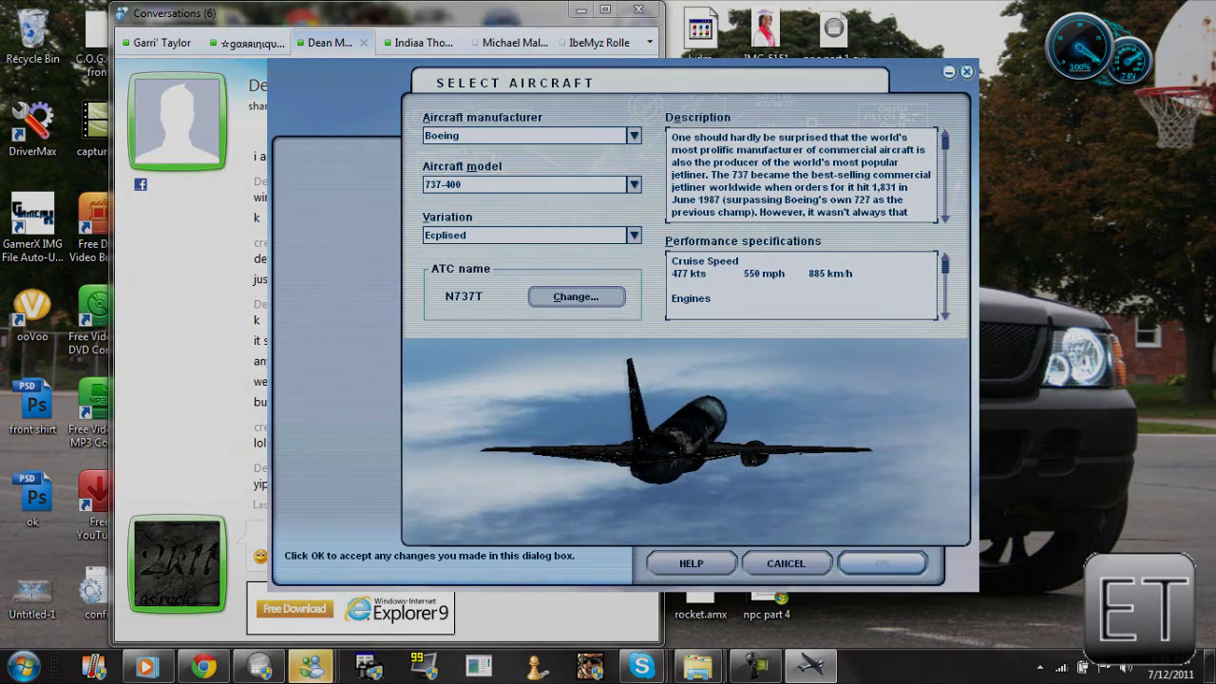